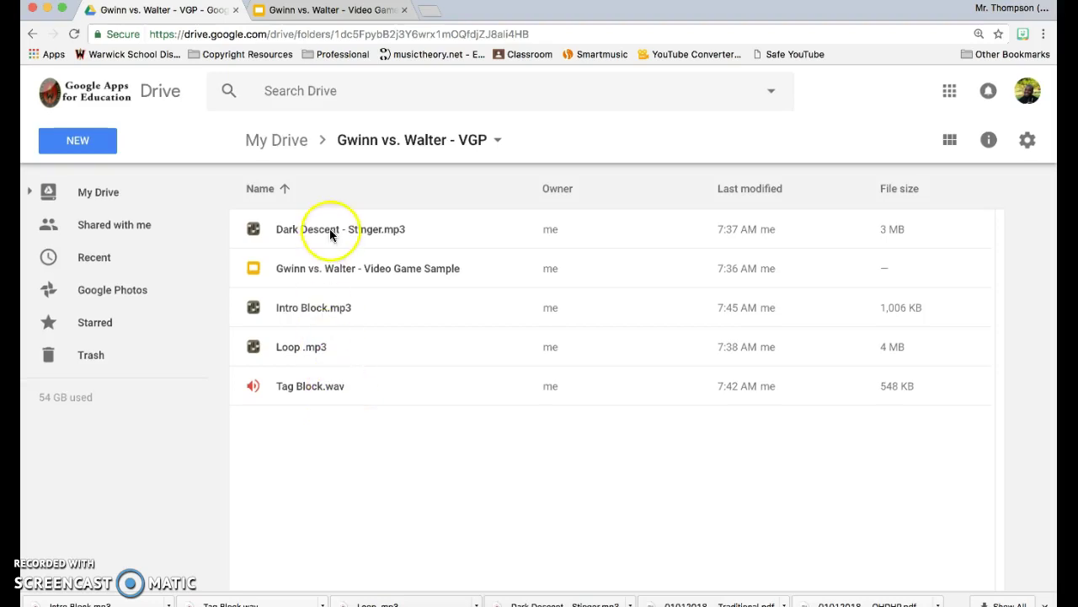
- Download Dark Descent - Stinger.mp3 from the Drive folder and save it to the Desktop
left_click(314, 12)
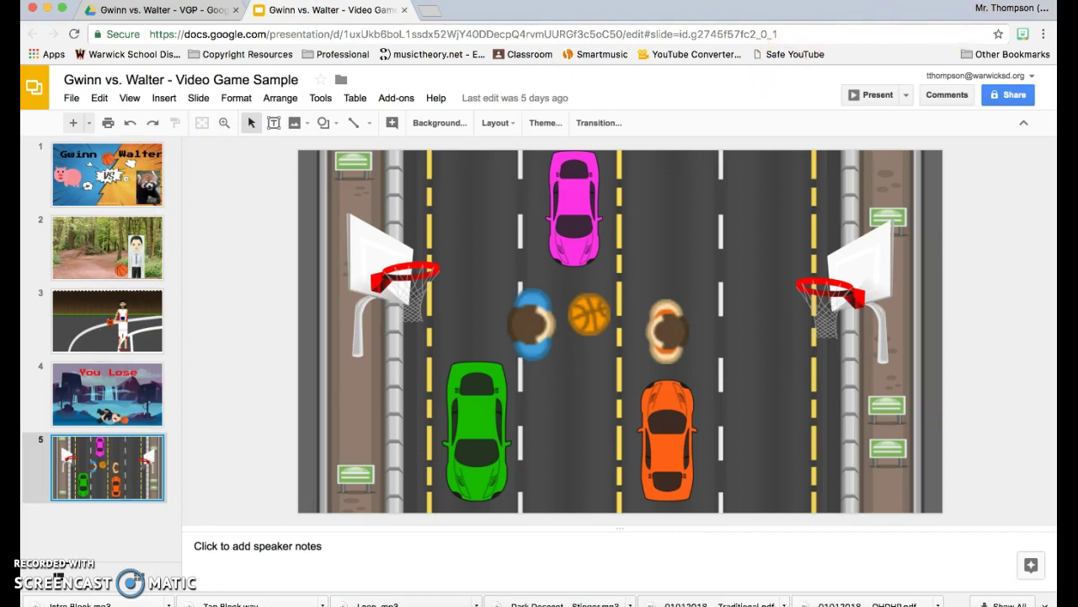
left_click(175, 12)
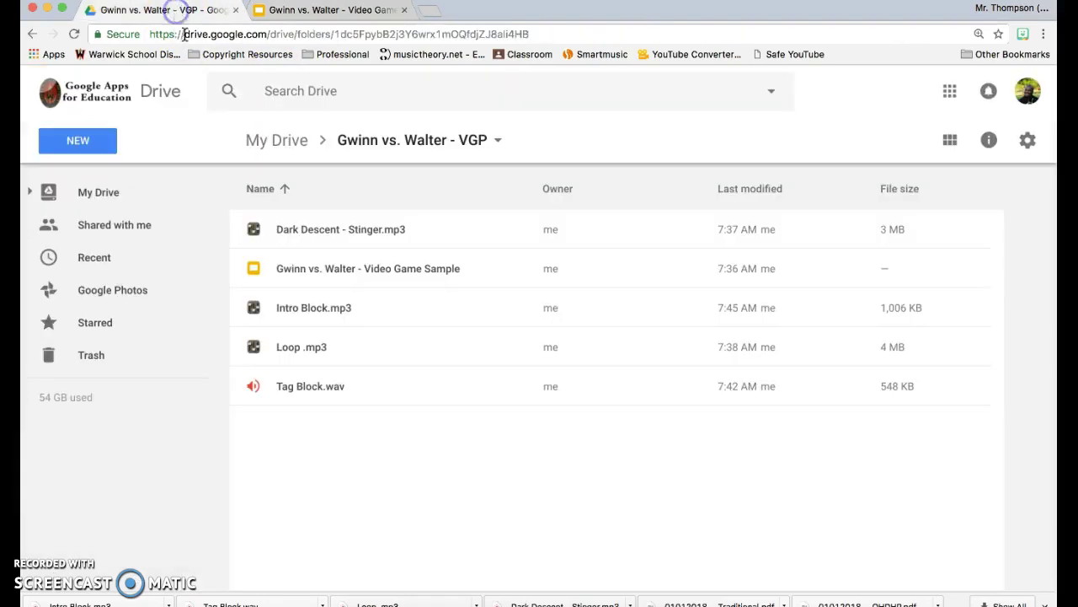
right_click(323, 230)
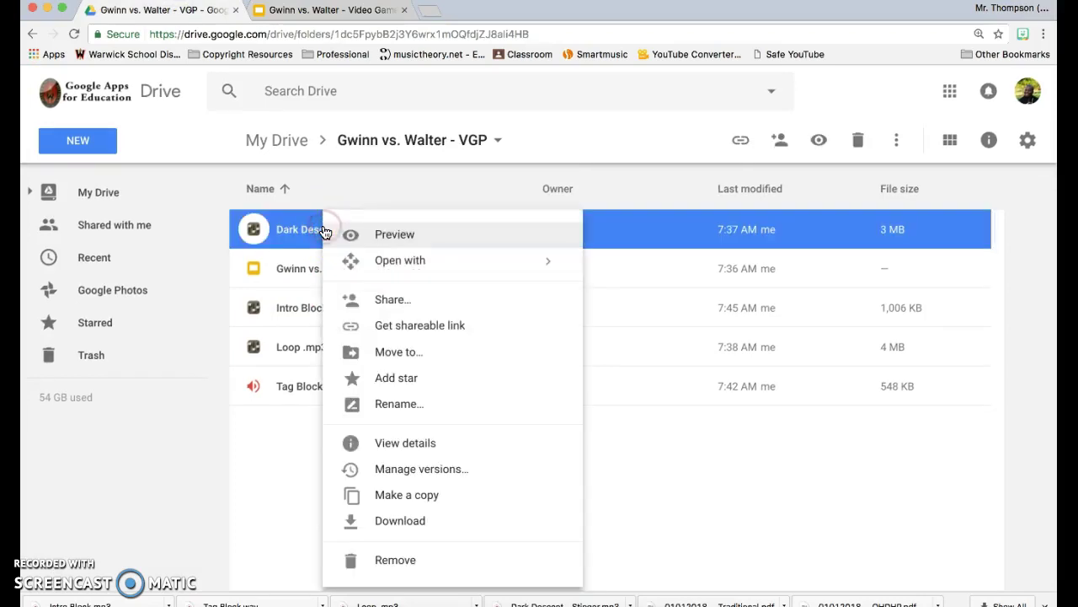
left_click(386, 520)
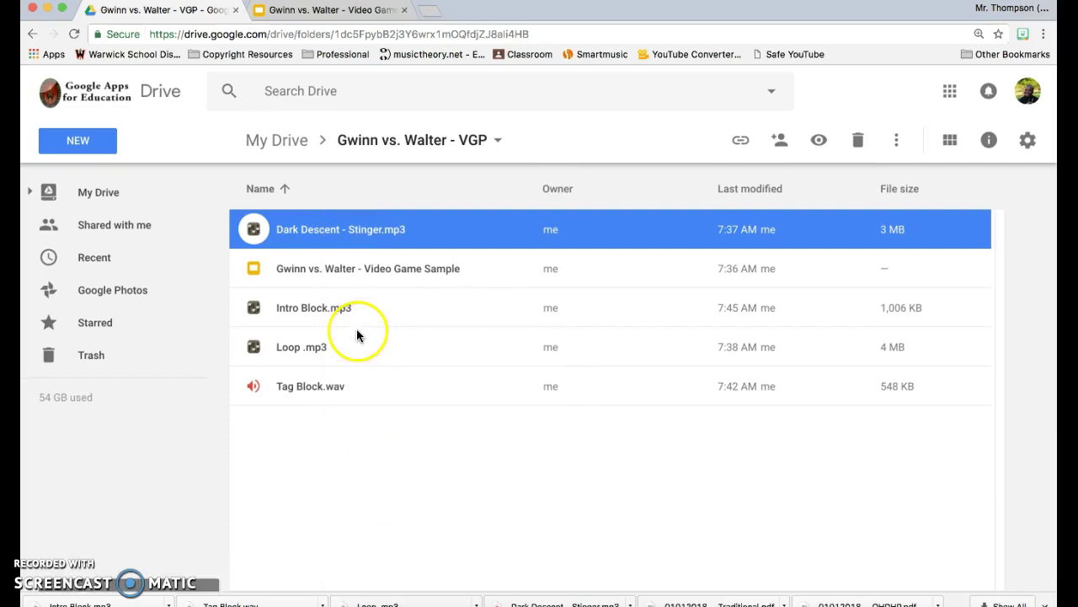
right_click(318, 309)
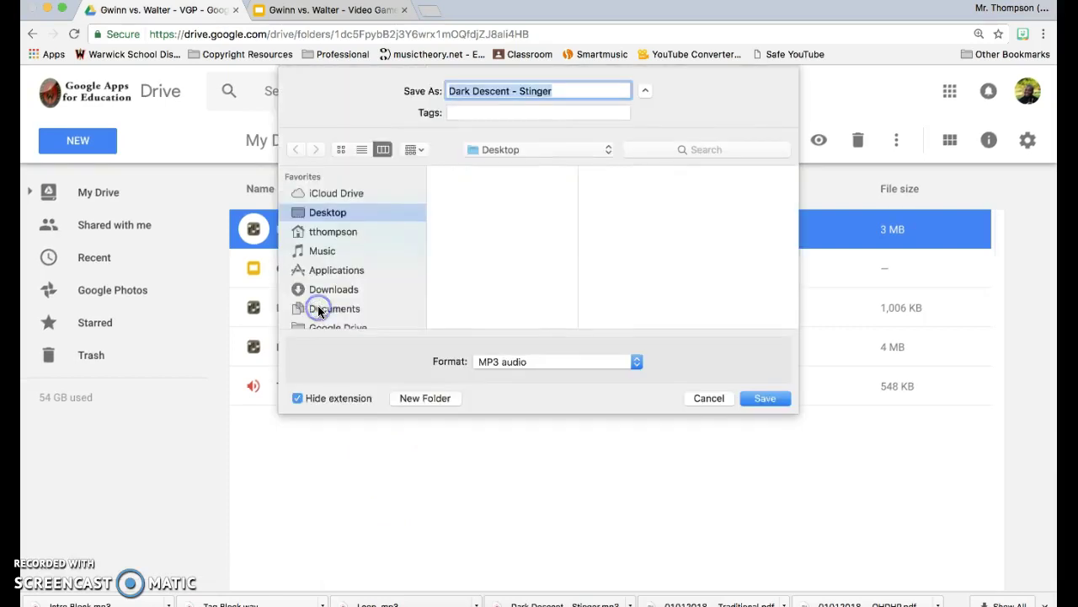
left_click(763, 397)
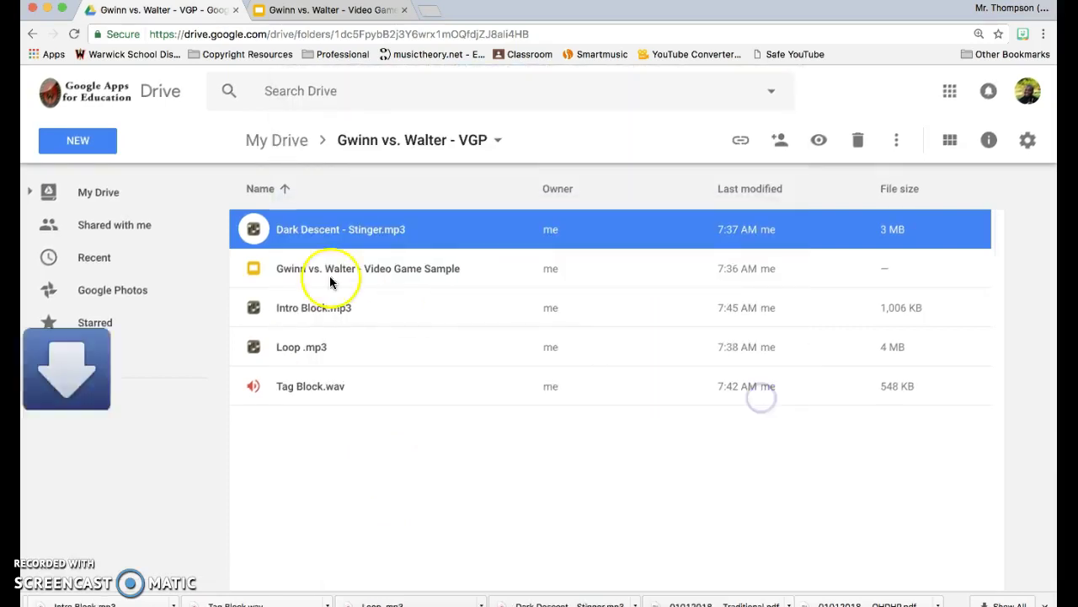
- Download Intro Block.mp3 from the Drive folder and save it to the Desktop
left_click(313, 310)
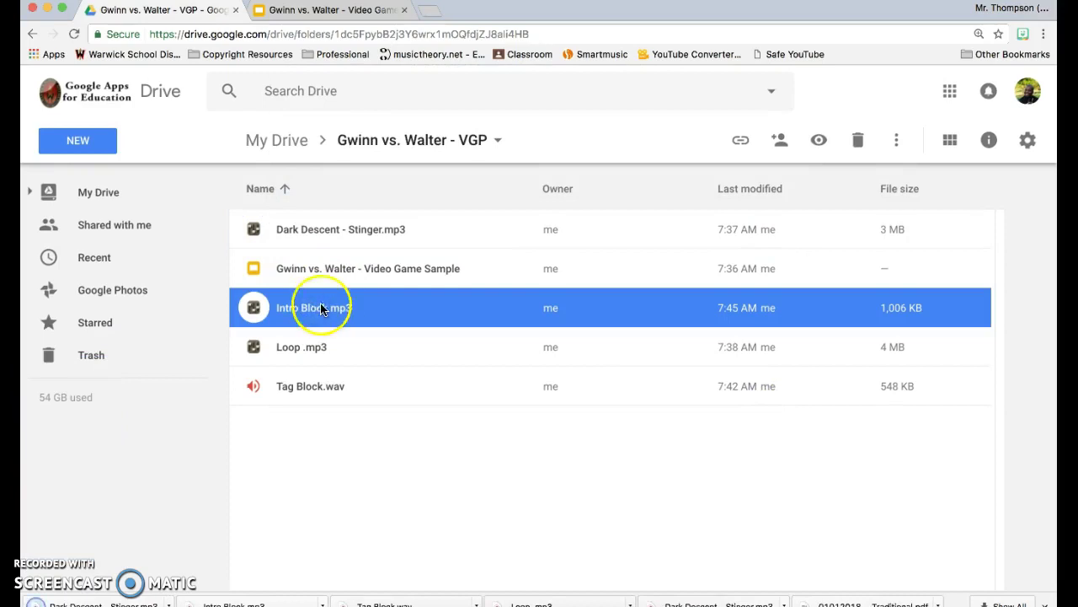
left_click(896, 141)
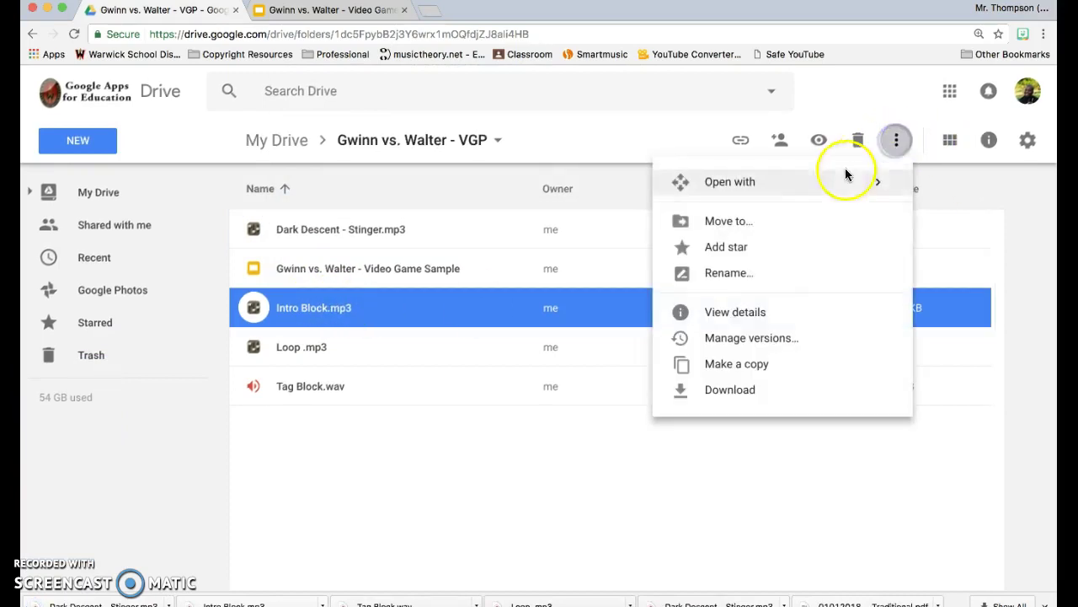
left_click(736, 391)
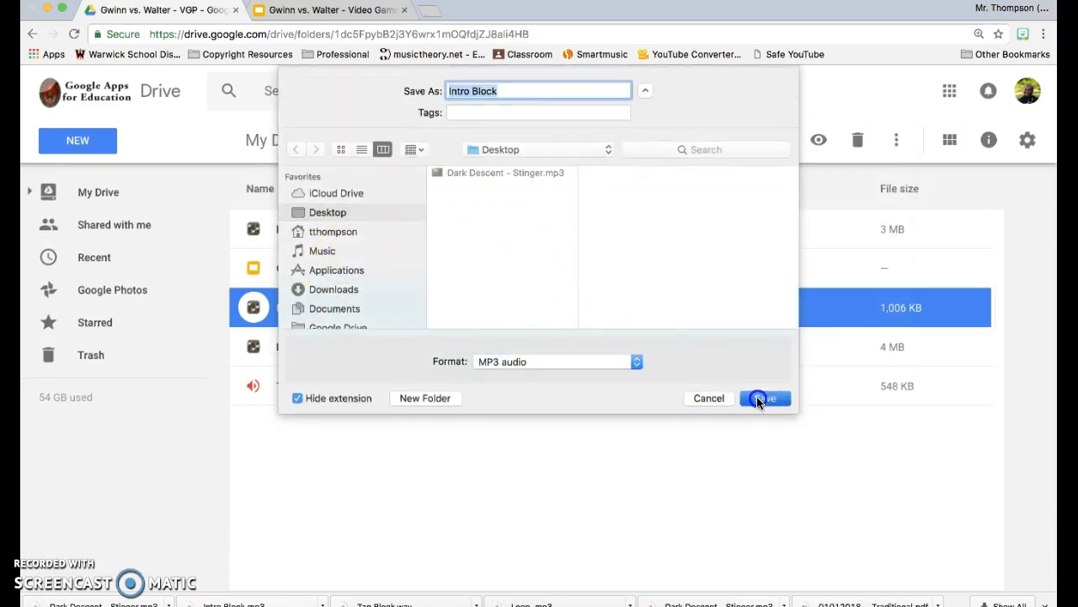
left_click(757, 396)
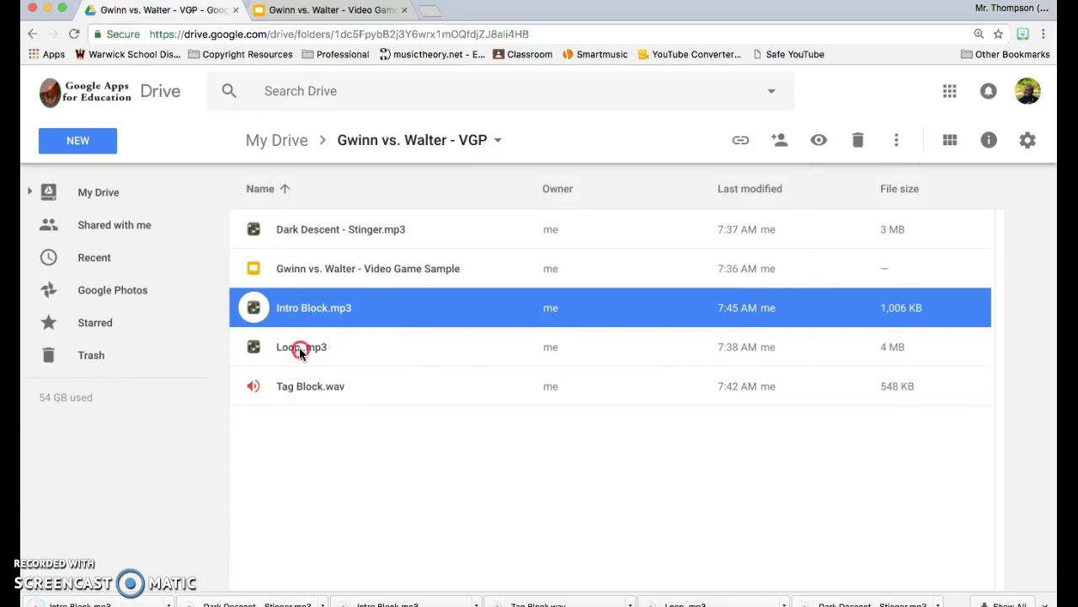
- Download Loop .mp3 from the Drive folder and save it to the Desktop
right_click(300, 348)
left_click(355, 523)
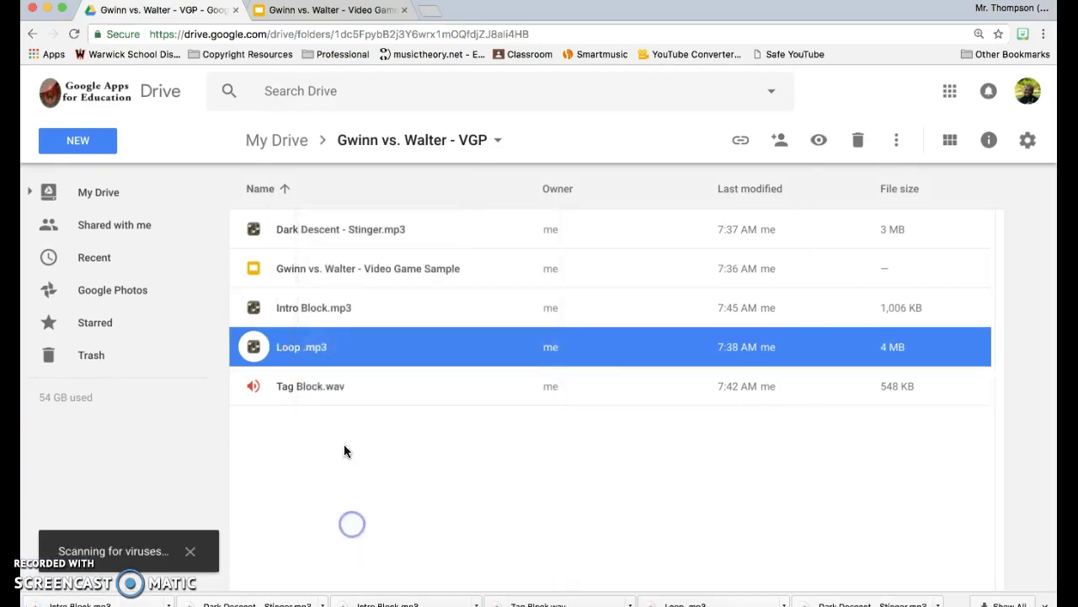
left_click(315, 389)
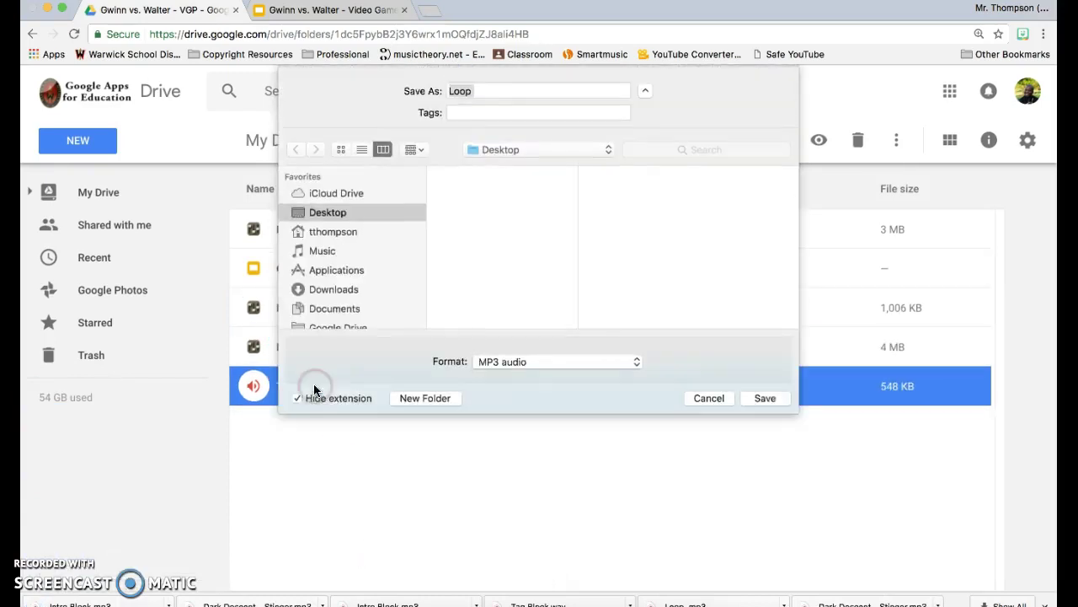
left_click(765, 399)
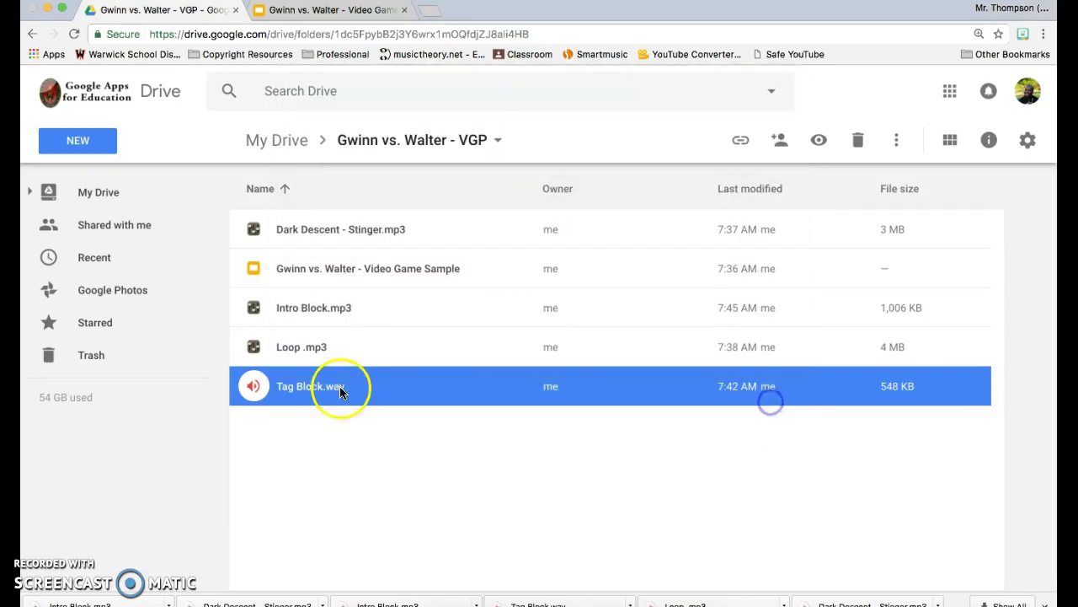
- Download Tag Block.wav from the Drive folder and save it to the Desktop
right_click(326, 379)
left_click(402, 523)
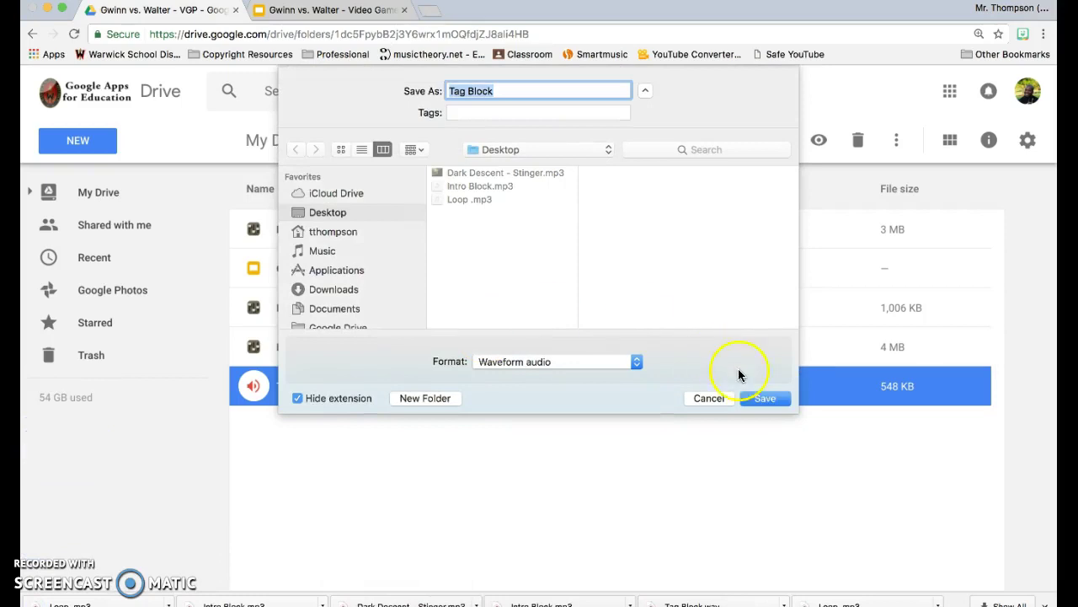
left_click(758, 399)
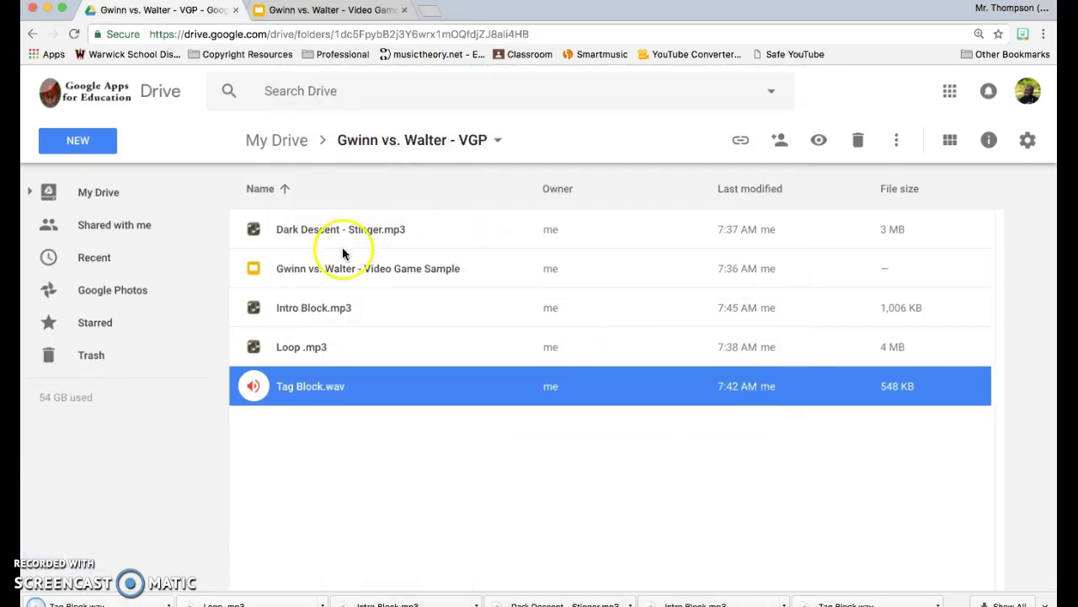
- Switch to the open Google Slides presentation and download its first slide as a JPEG image named Slide 1 to the Desktop
left_click(332, 10)
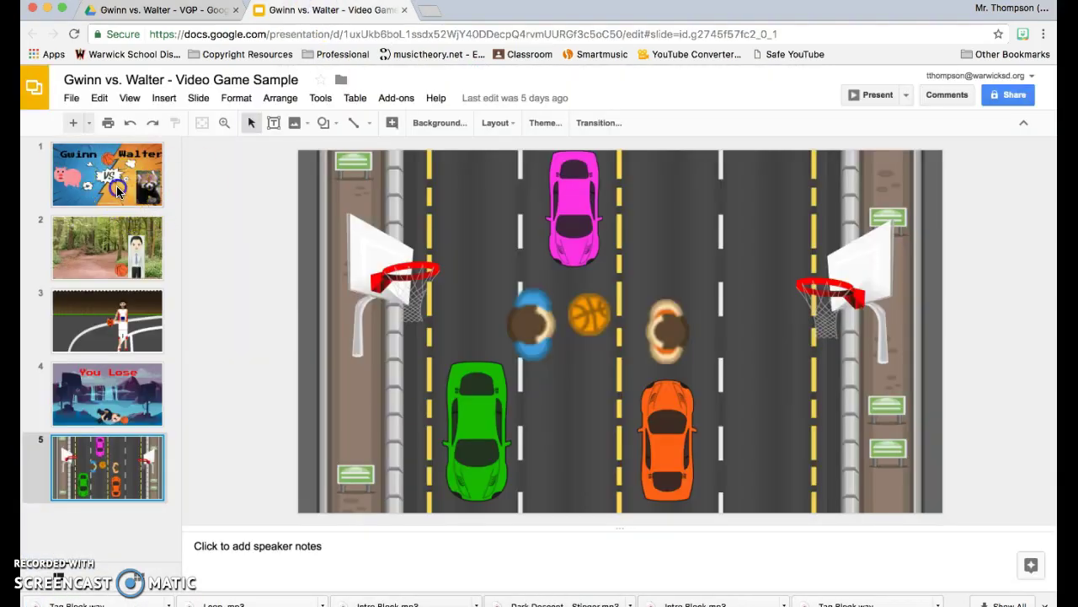
left_click(117, 191)
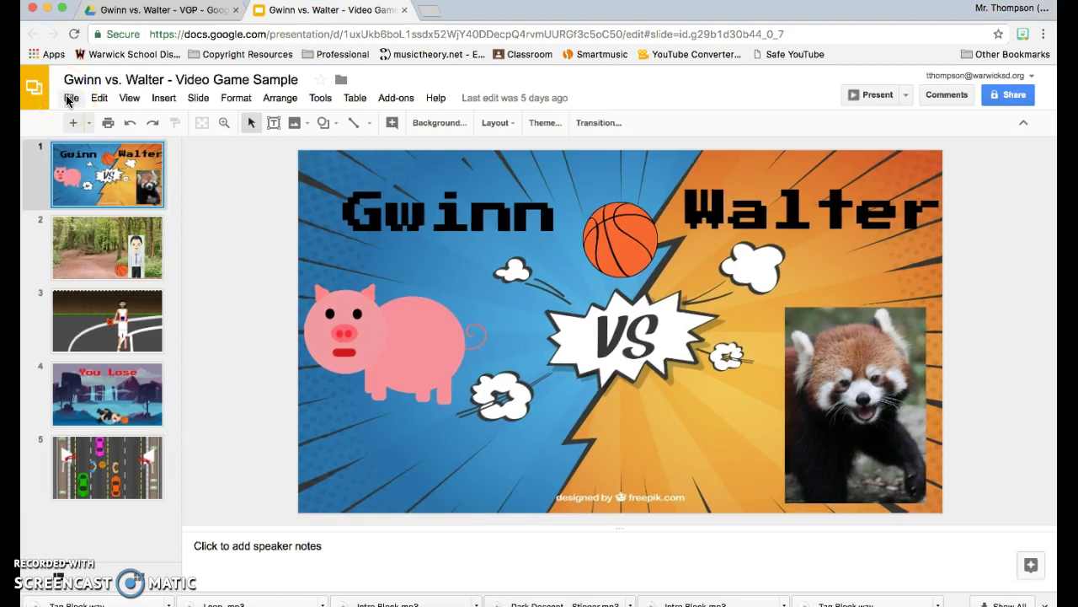
left_click(99, 171)
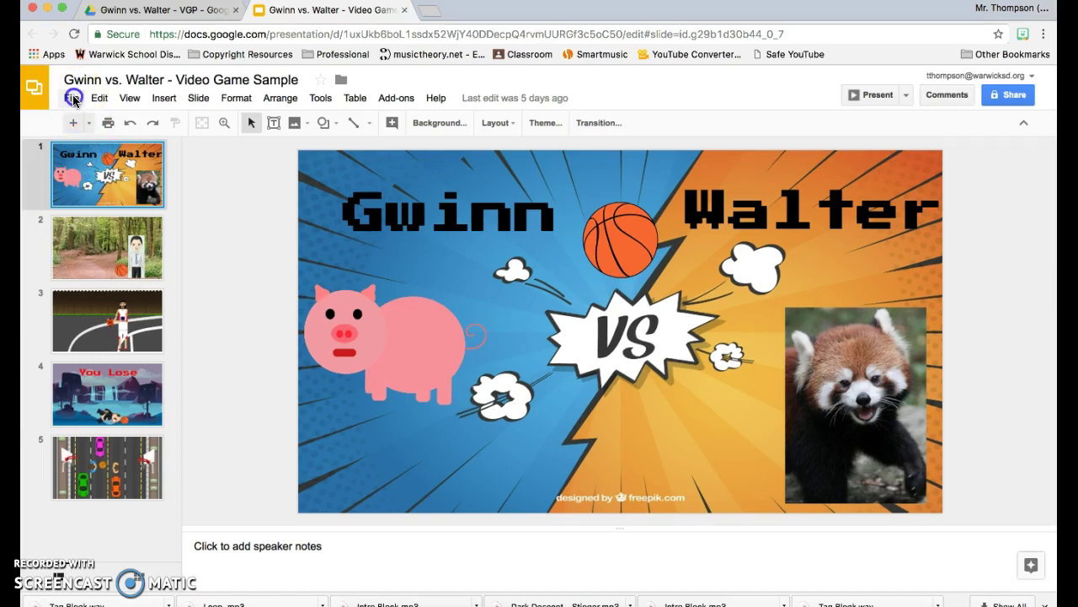
left_click(72, 97)
mouse_move(96, 341)
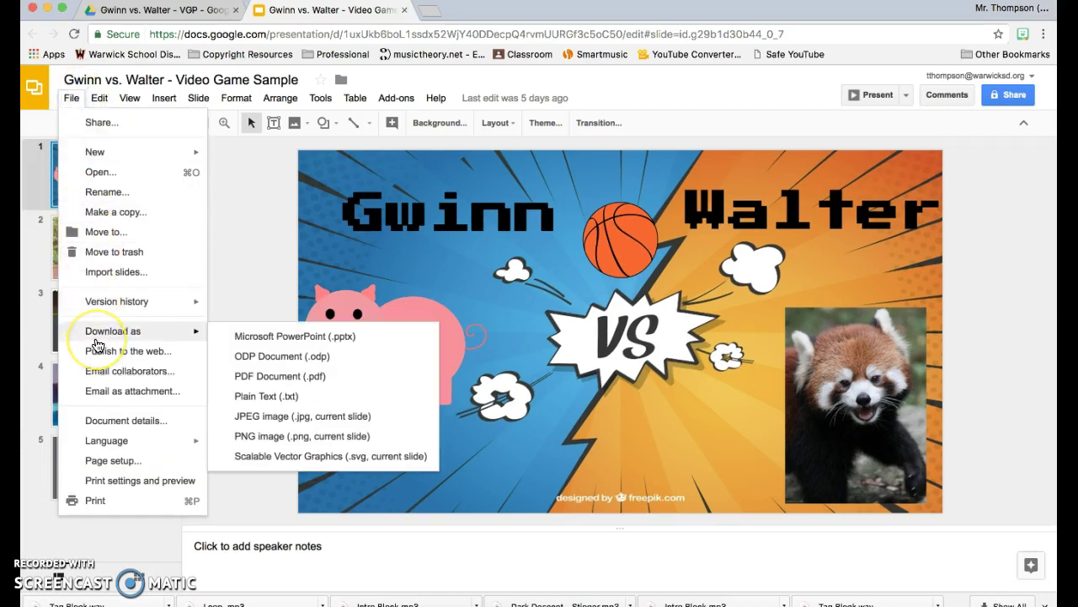
left_click(265, 419)
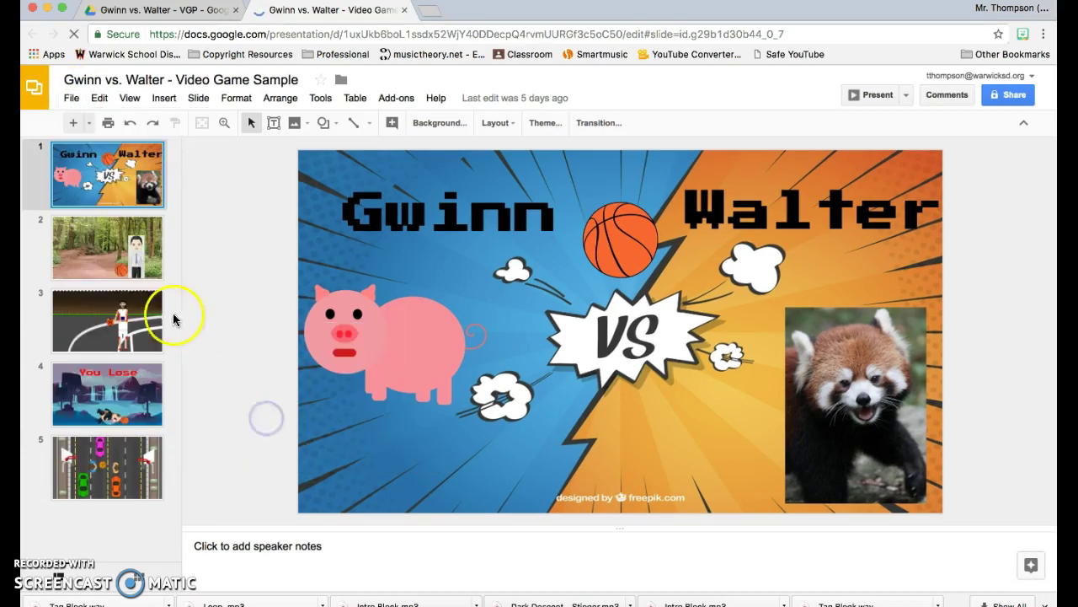
left_click(109, 256)
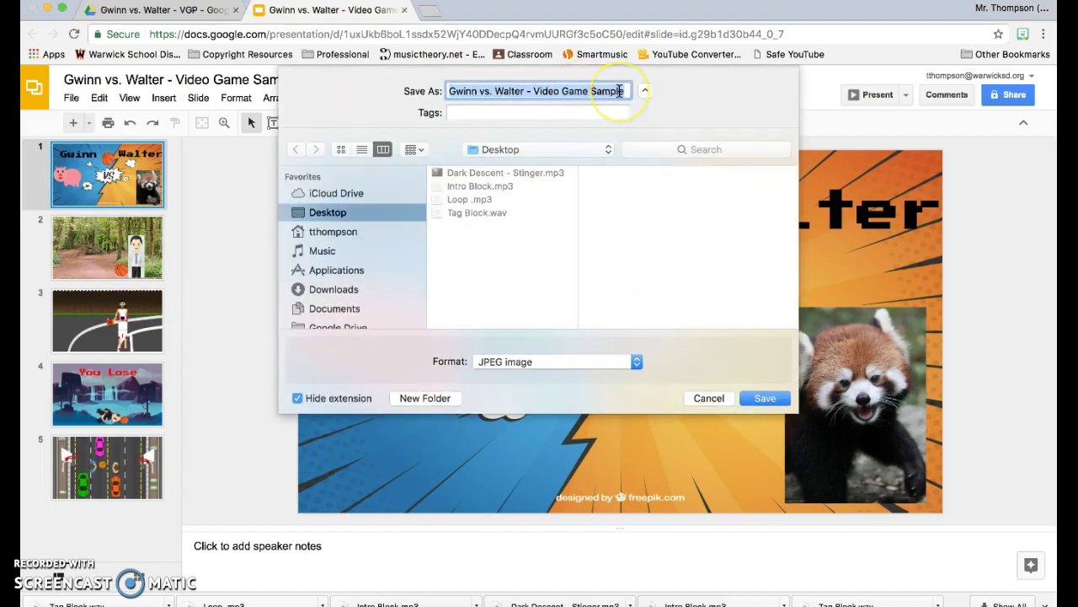
type("Slide 1")
key("Return")
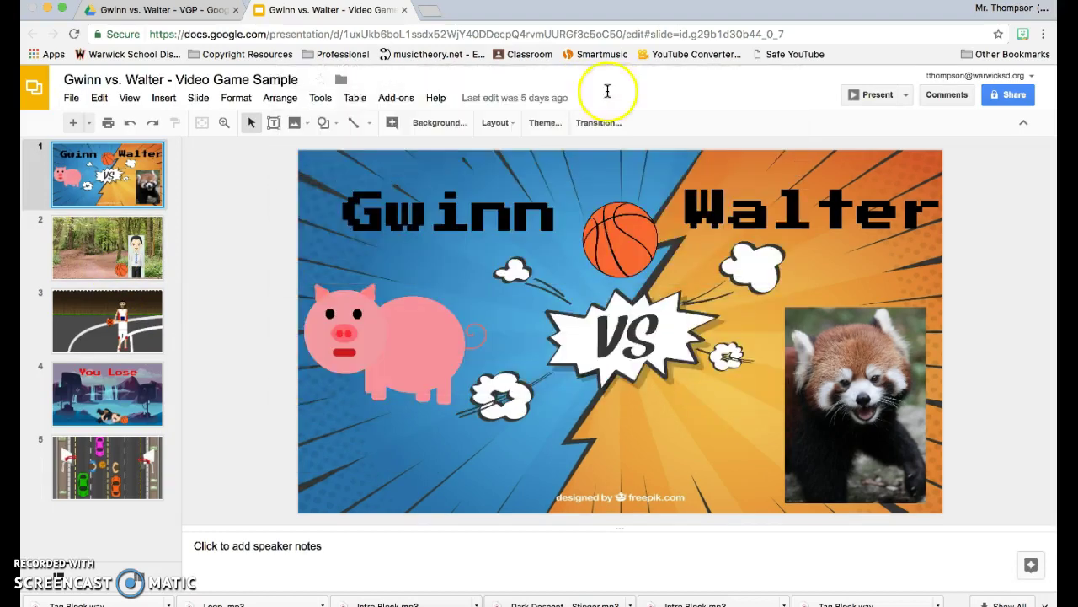
- Download the second slide, the forest path scene, as a JPEG image named Slide 2 to the Desktop
left_click(124, 244)
left_click(68, 99)
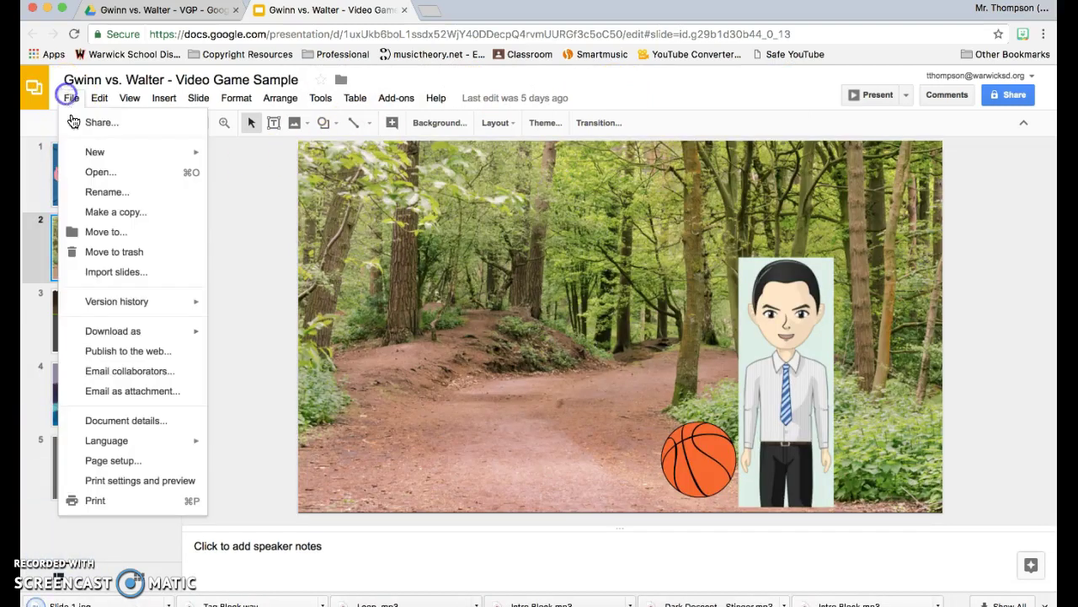
mouse_move(127, 331)
left_click(266, 416)
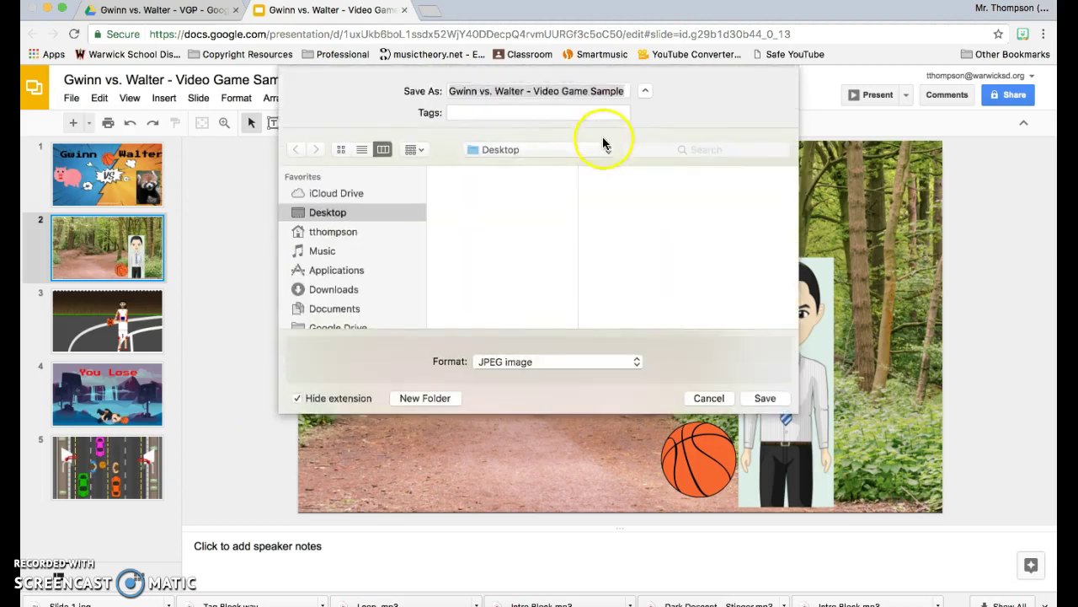
type("Slide 2")
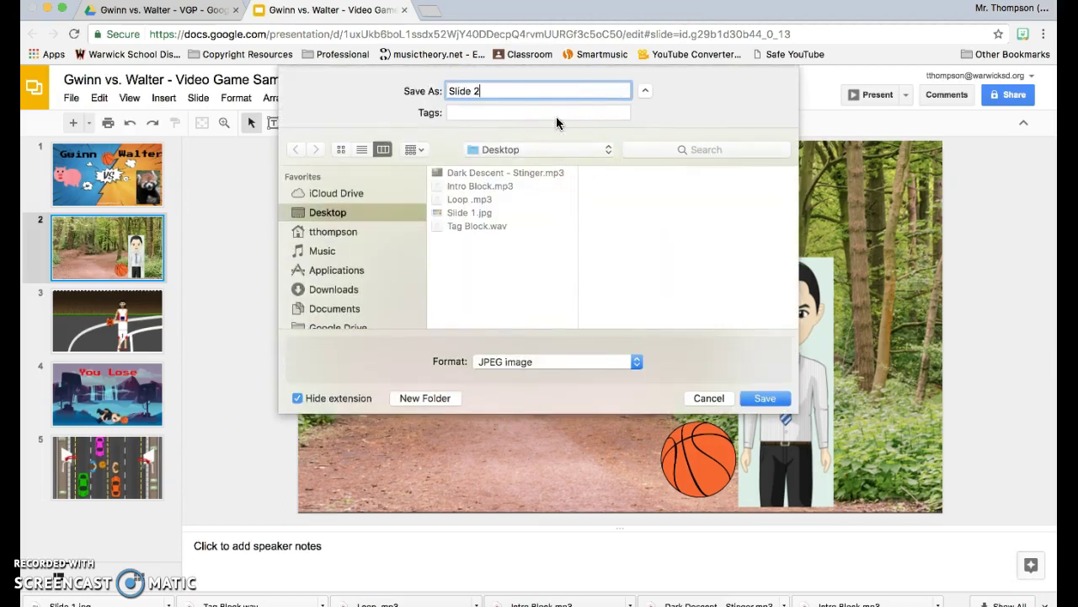
key("Return")
- Download the third slide, the basketball court scene, as a JPEG image named Slide 3 to the Desktop
left_click(112, 323)
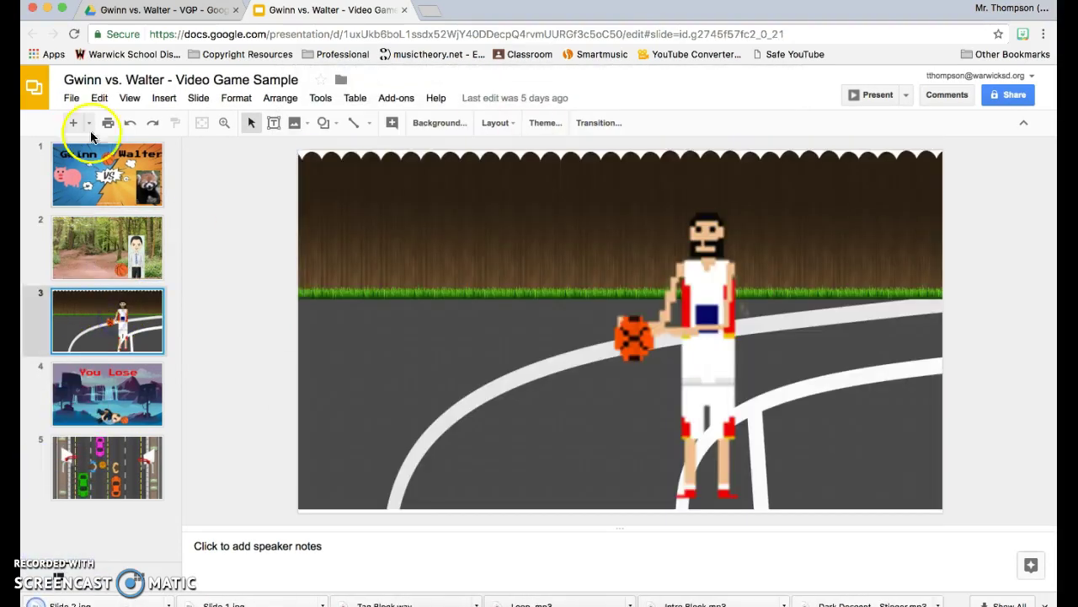
left_click(71, 98)
mouse_move(178, 341)
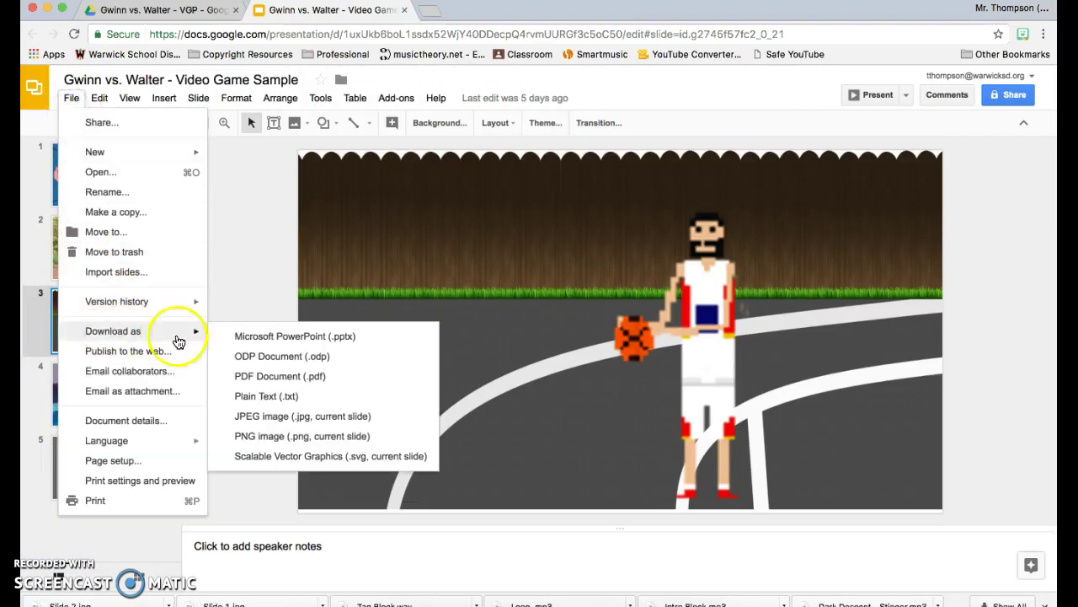
left_click(253, 415)
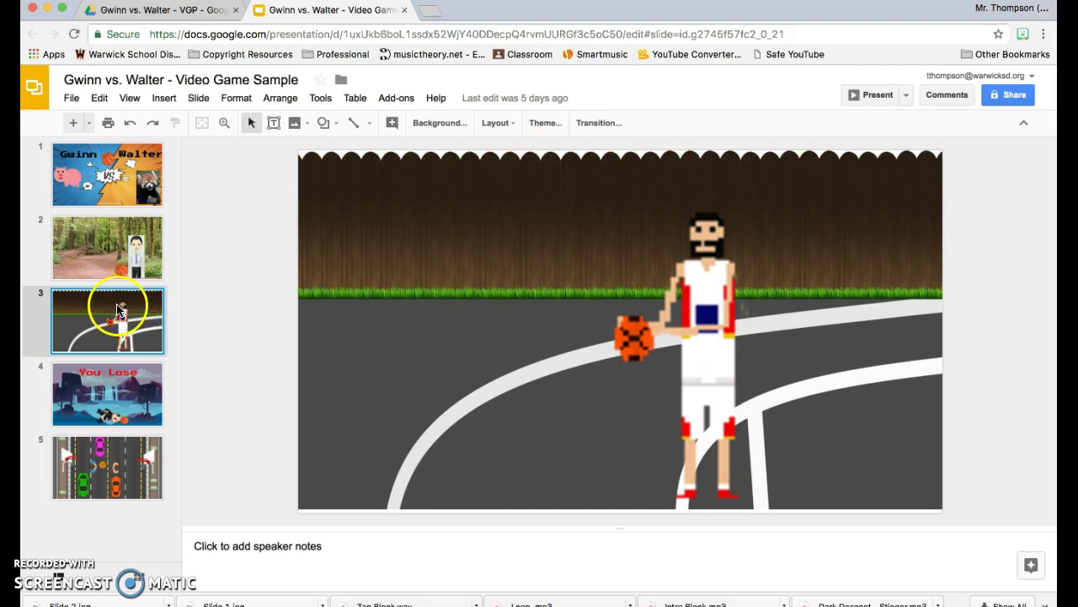
type("Sli")
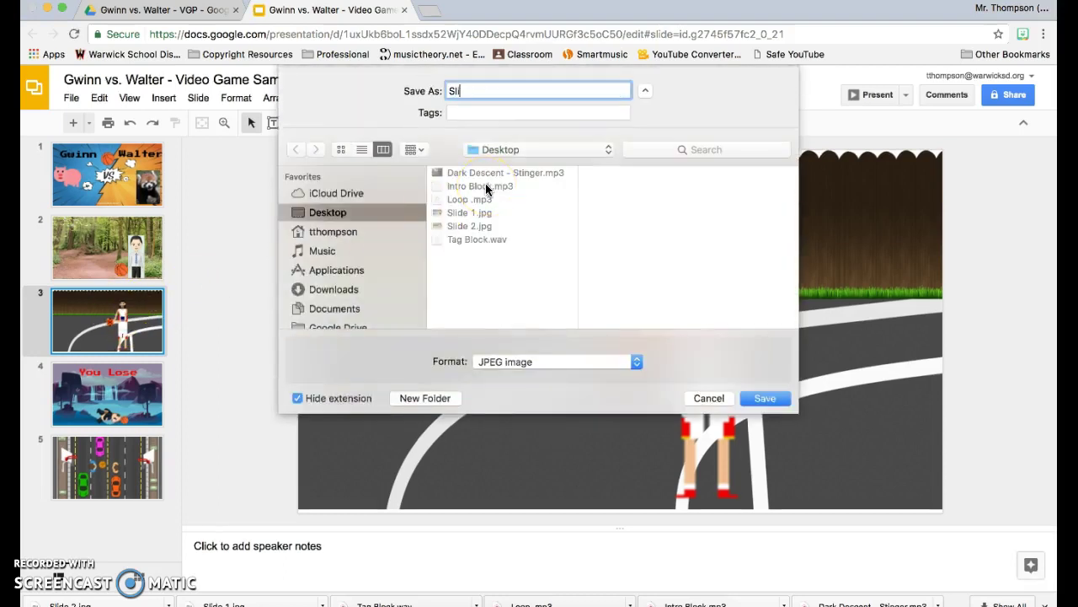
type("de 3")
key("Return")
- Download the fourth slide, the You Lose screen, as a JPEG image named Slide 4 to the Desktop
left_click(130, 388)
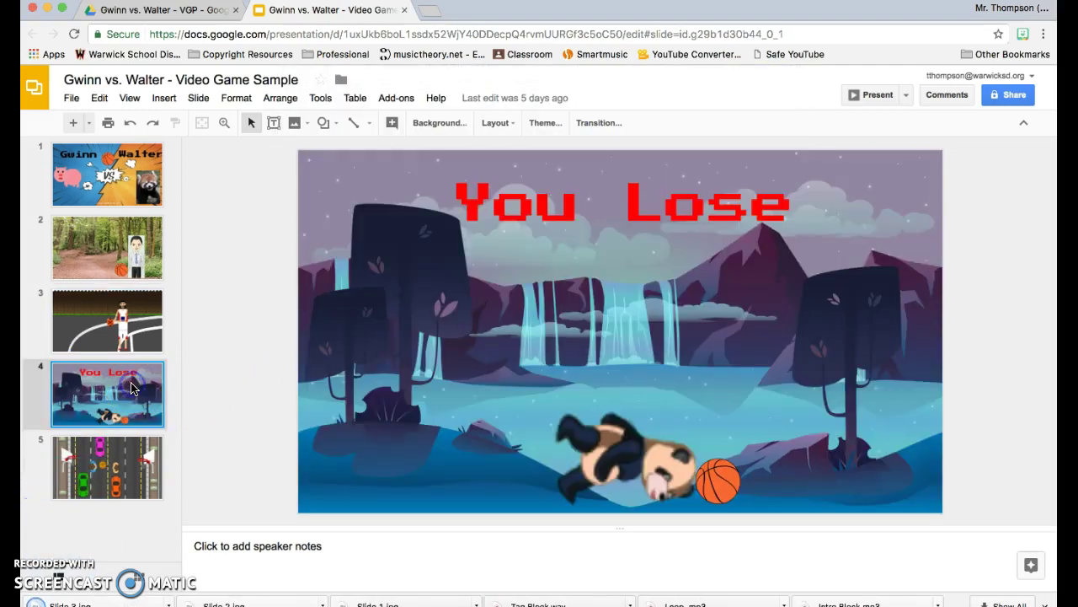
left_click(72, 97)
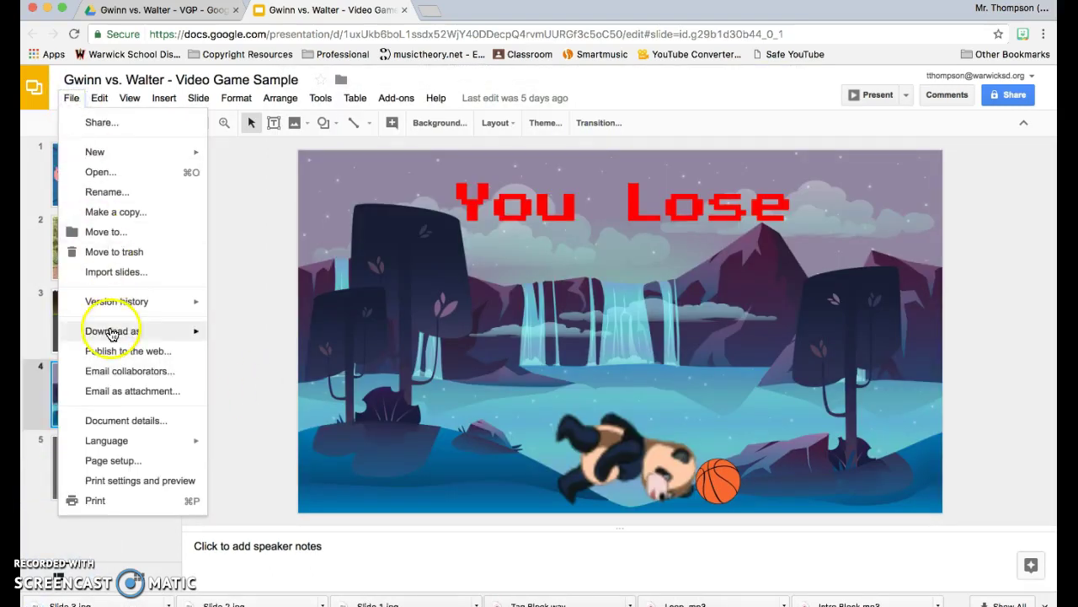
mouse_move(110, 330)
left_click(274, 420)
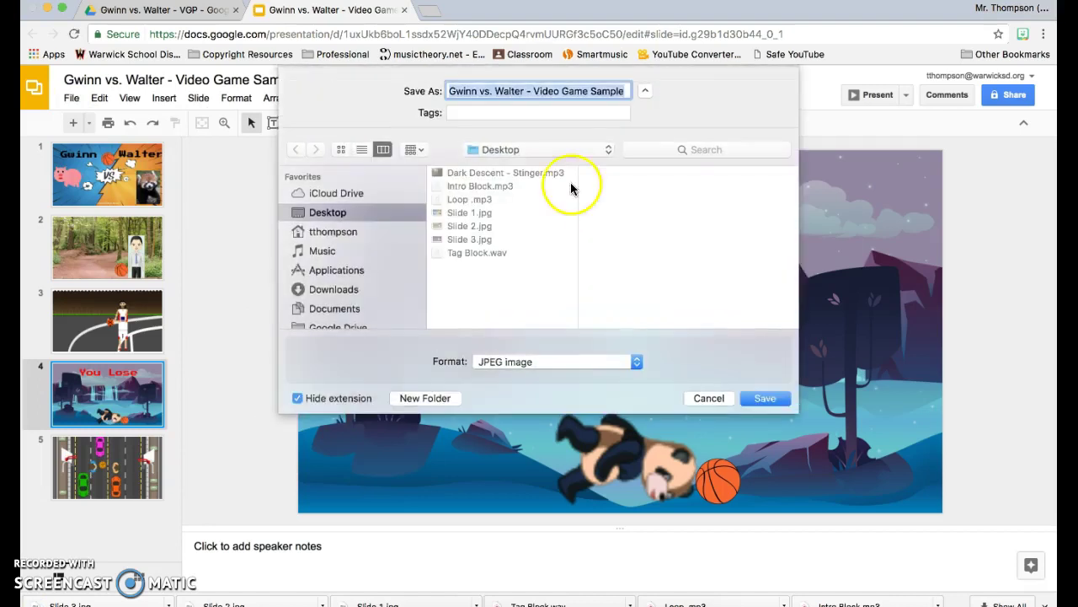
type("Slide 4")
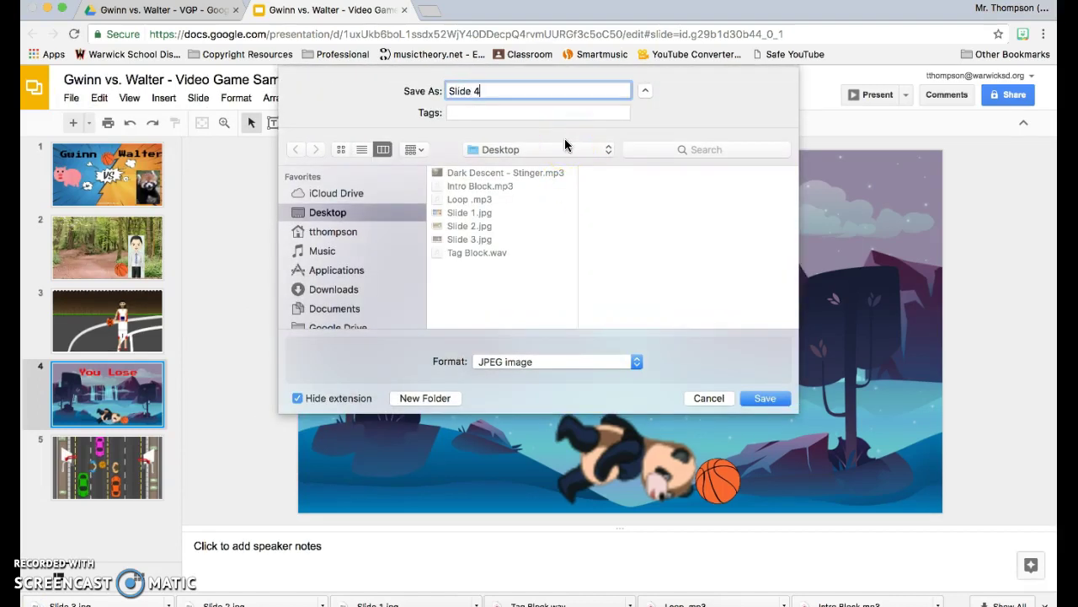
key("Return")
- Download the fifth slide, the street basketball scene, as a JPEG image named Slide 5 to the Desktop
left_click(87, 474)
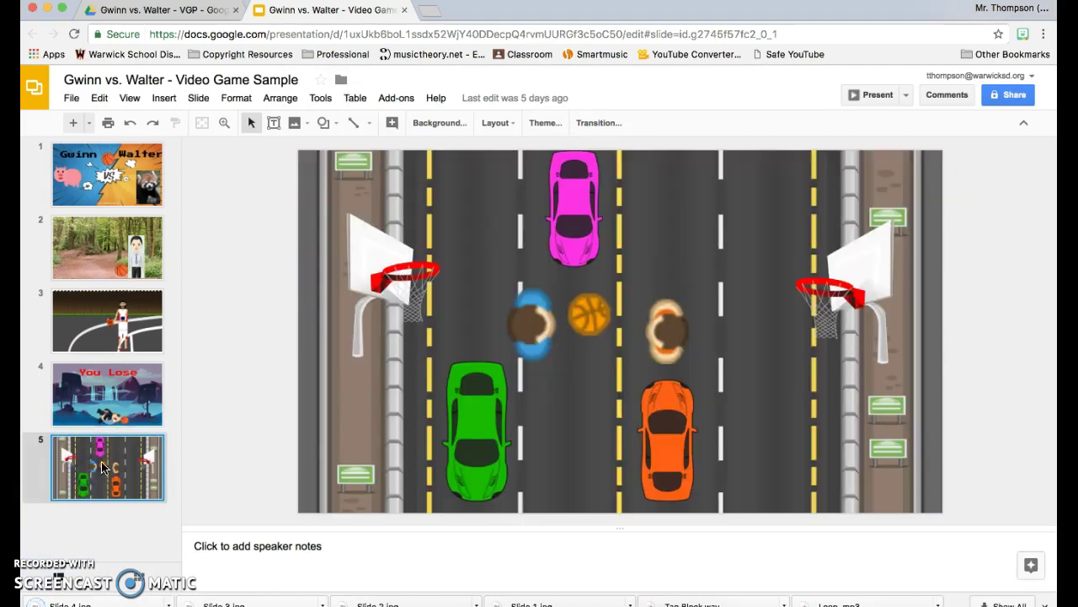
left_click(71, 97)
mouse_move(145, 335)
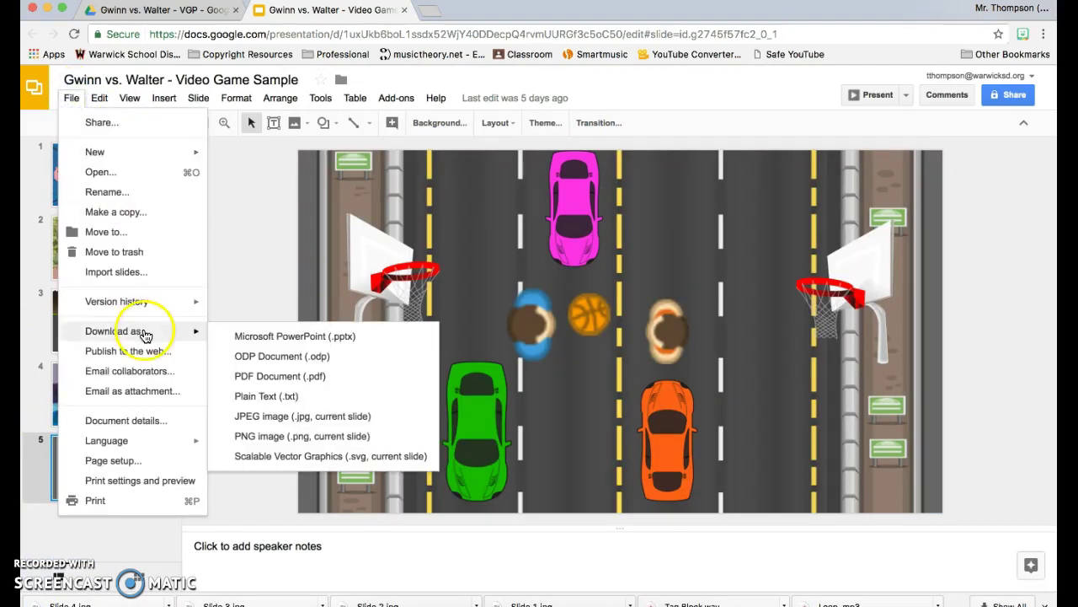
left_click(253, 416)
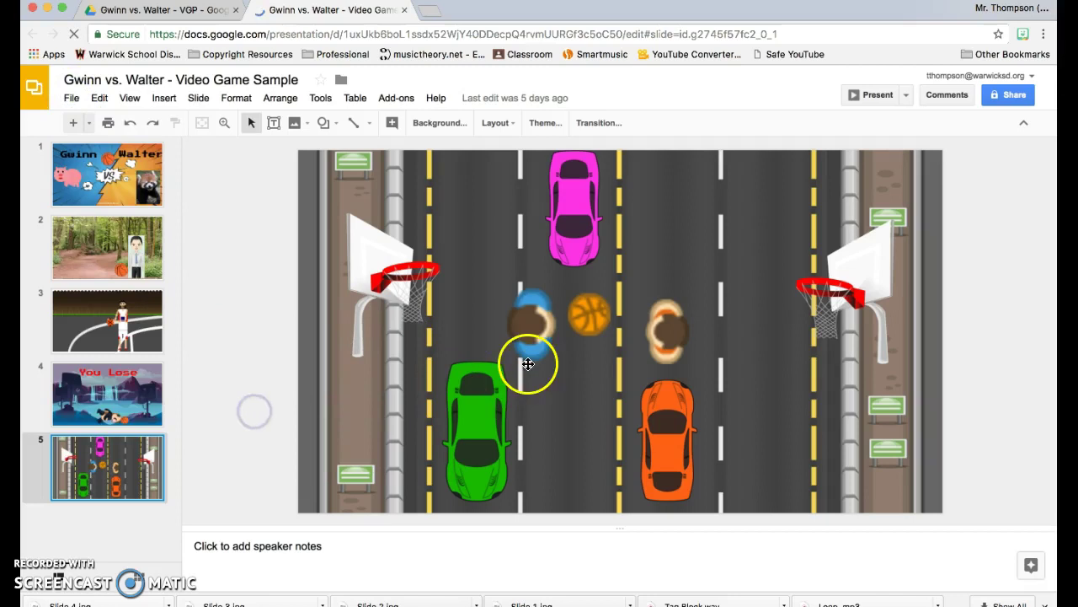
left_click(578, 211)
type("Slide")
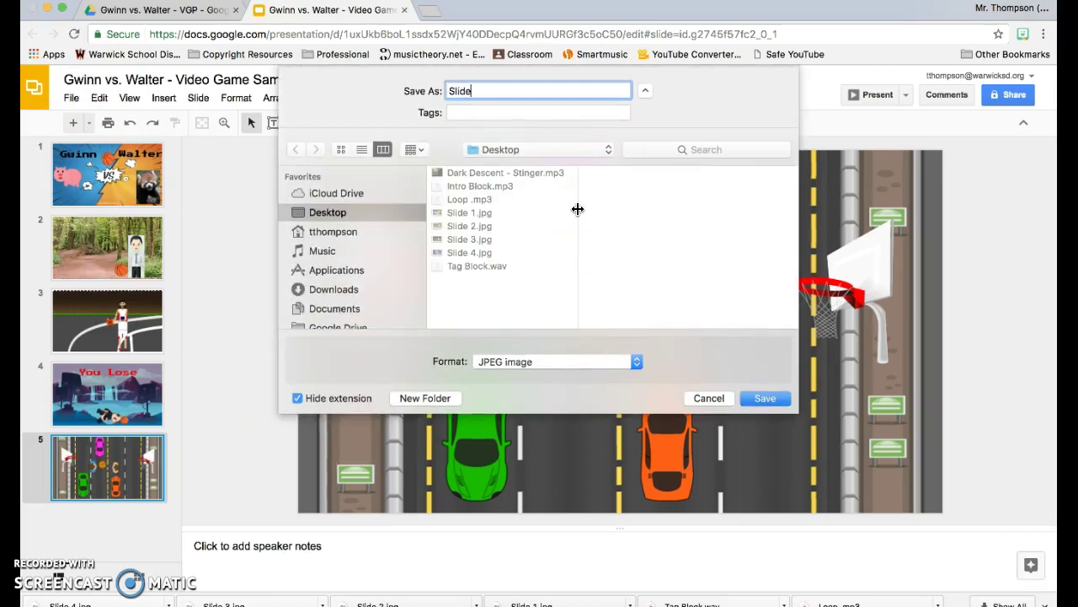
key("Return")
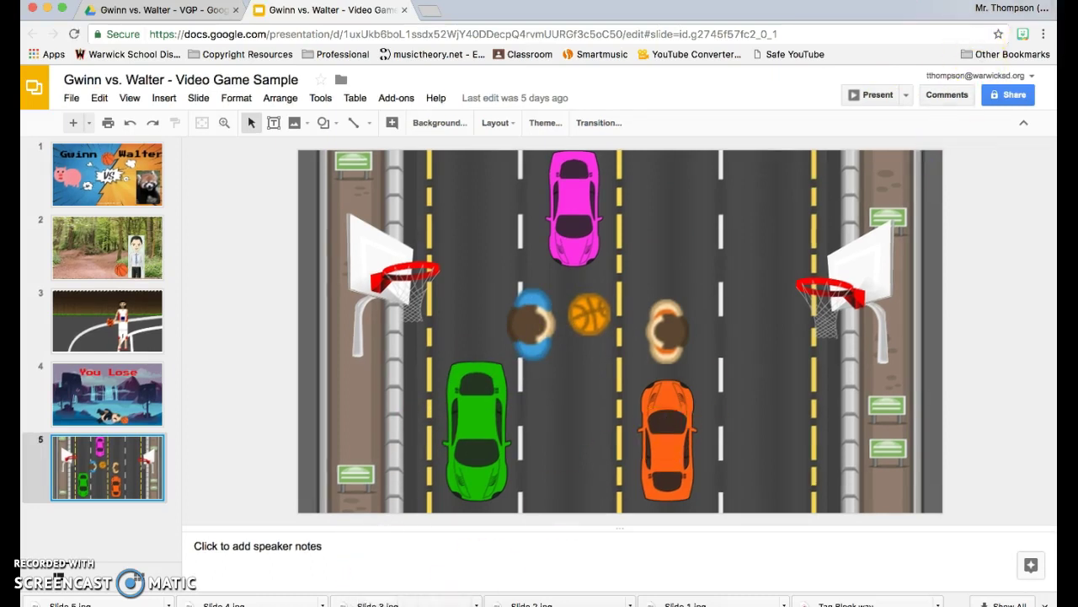
- Switch to iMovie, leave the open project The Final Cut and create a new movie project
key("super+space")
type("i")
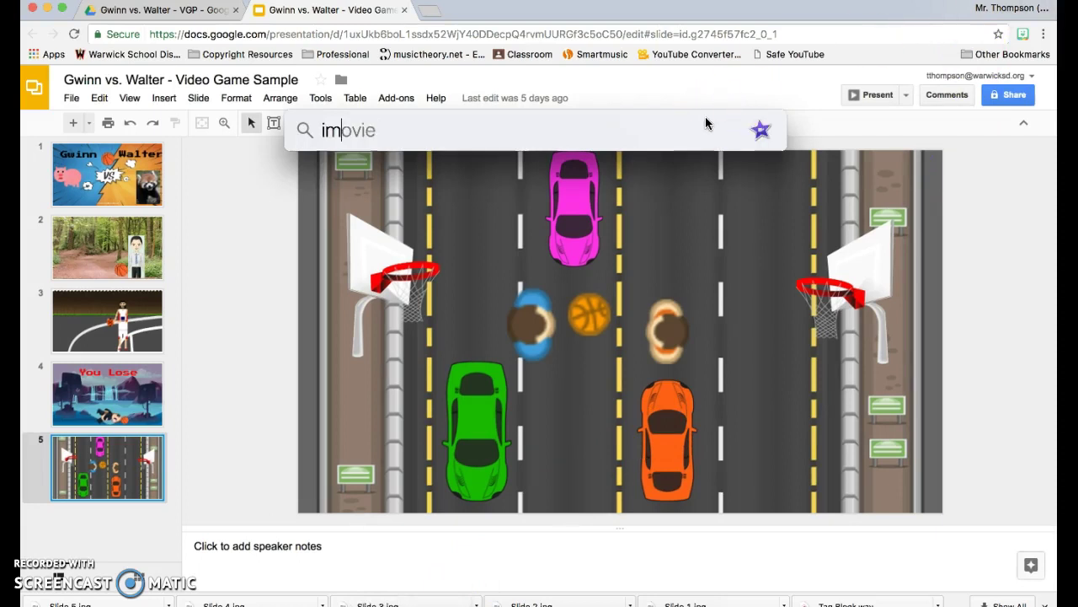
left_click(649, 120)
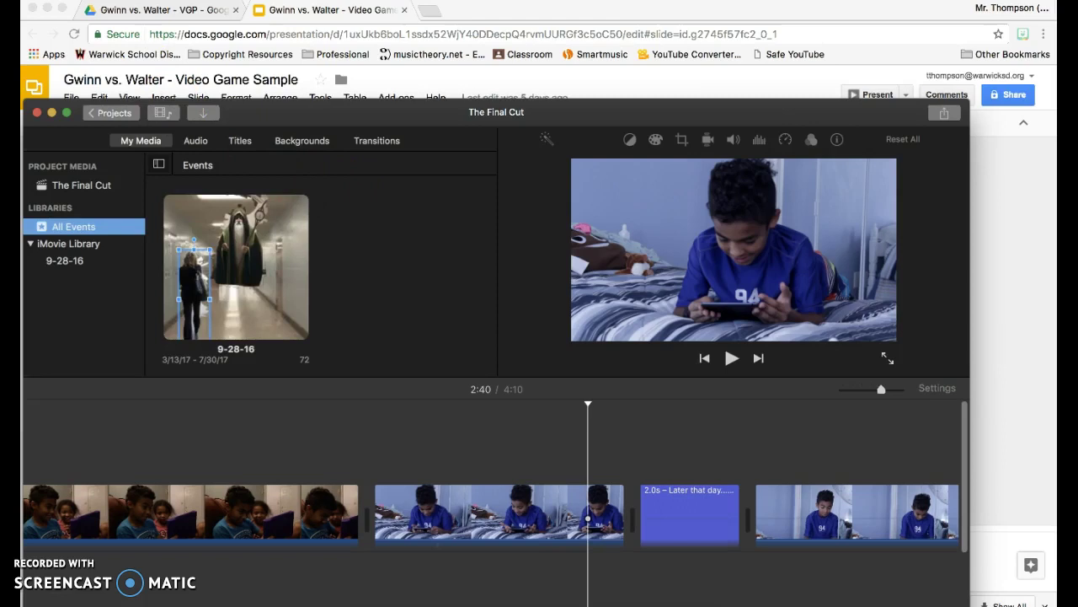
left_click(97, 0)
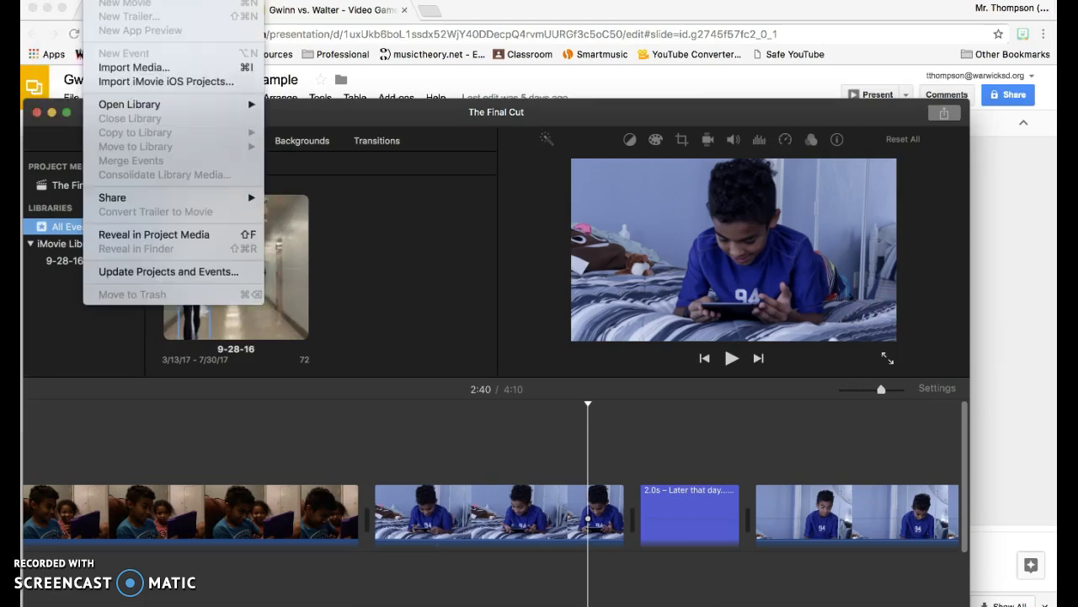
key("Escape")
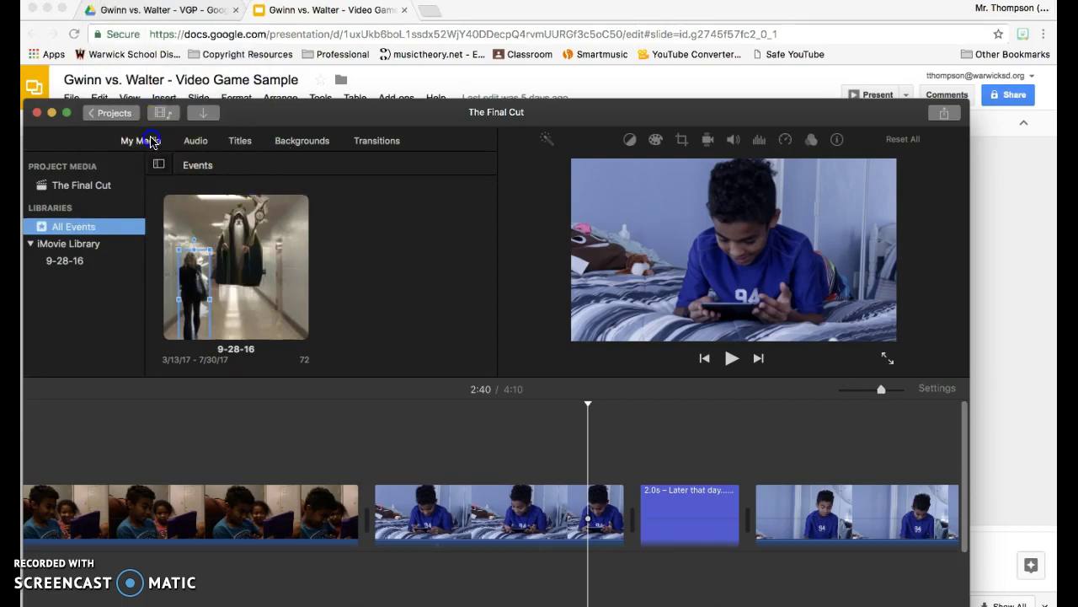
left_click(118, 113)
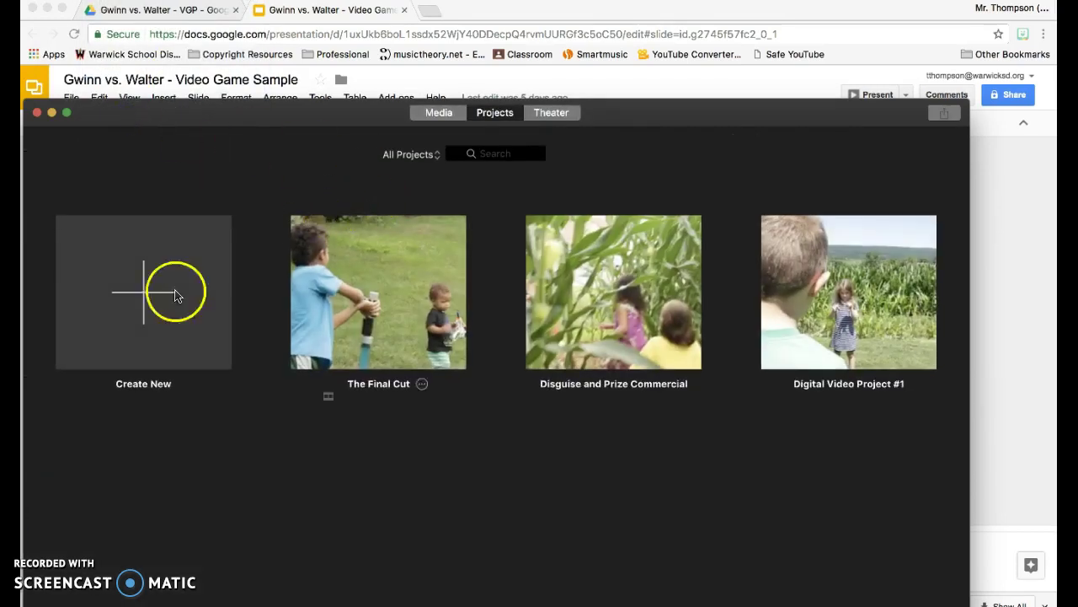
left_click(139, 313)
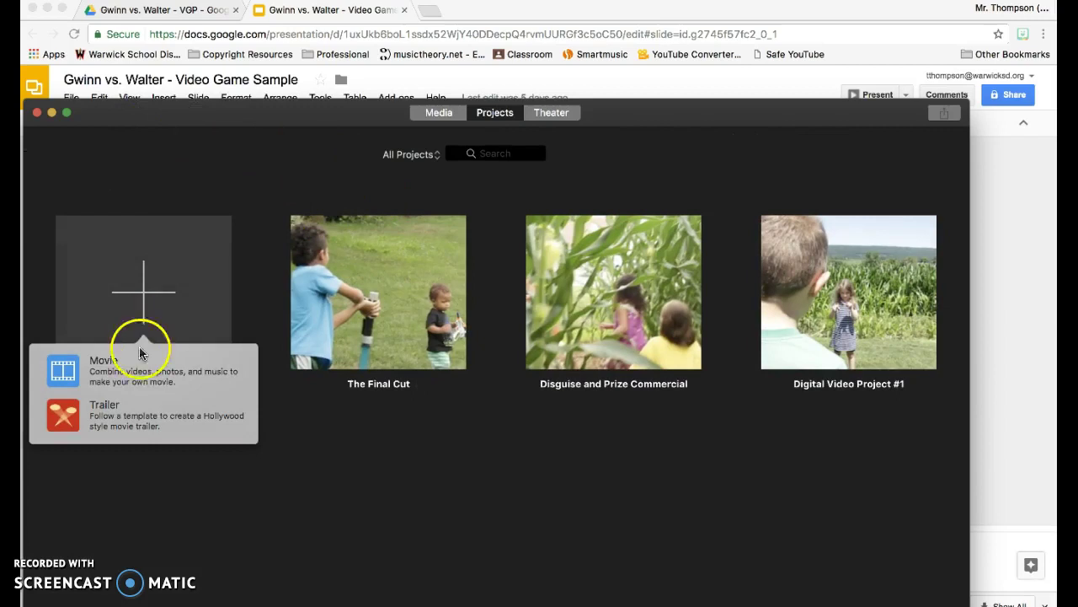
left_click(127, 370)
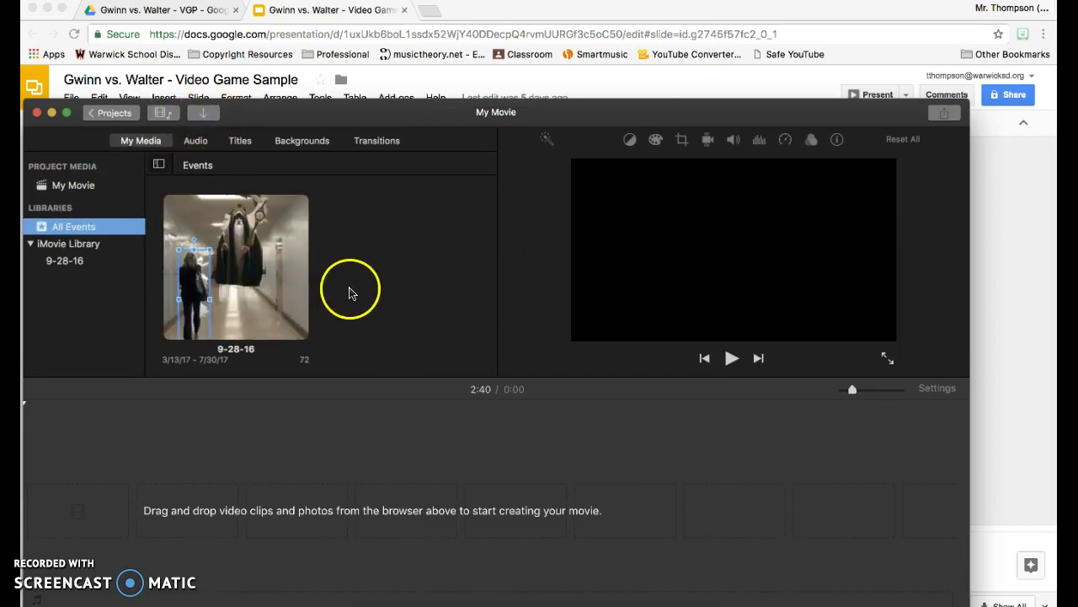
- Import the audio files and Slide 1 to Slide 5 images from the home folder's Desktop into the project media
left_click(199, 115)
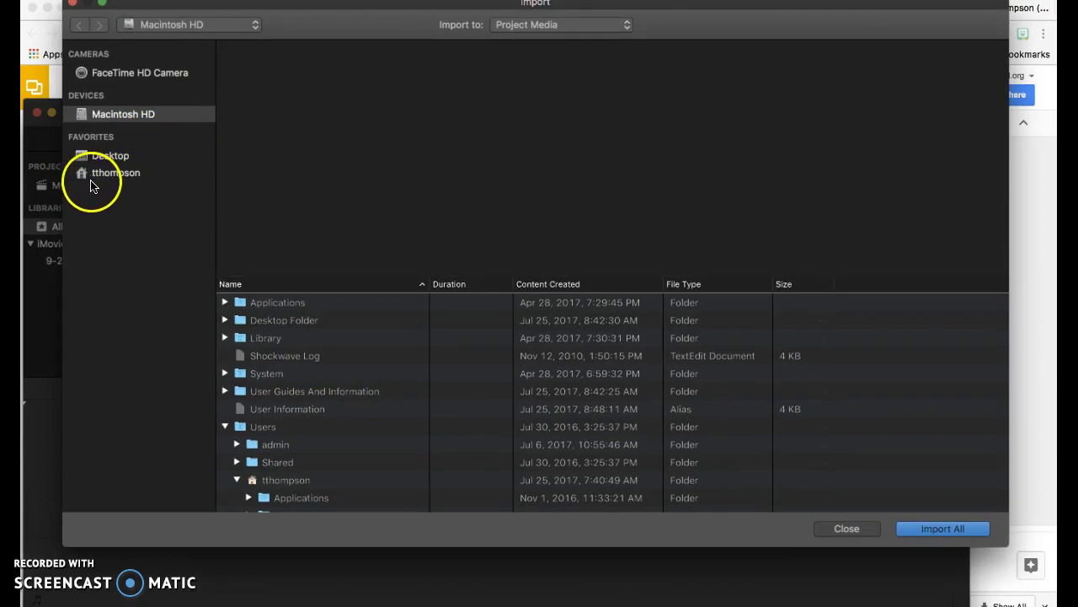
left_click(116, 174)
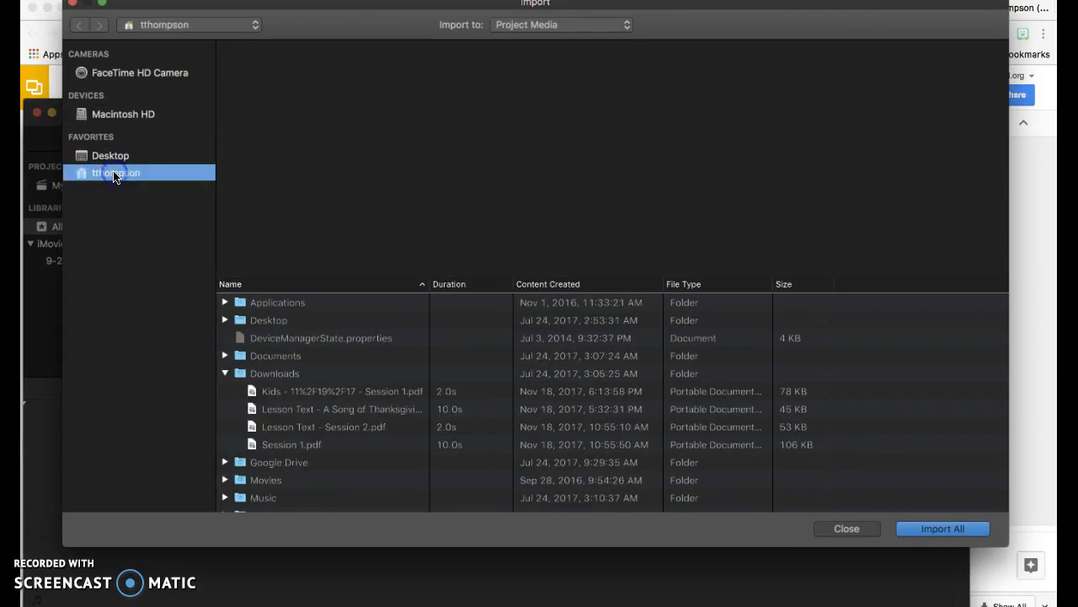
left_click(225, 374)
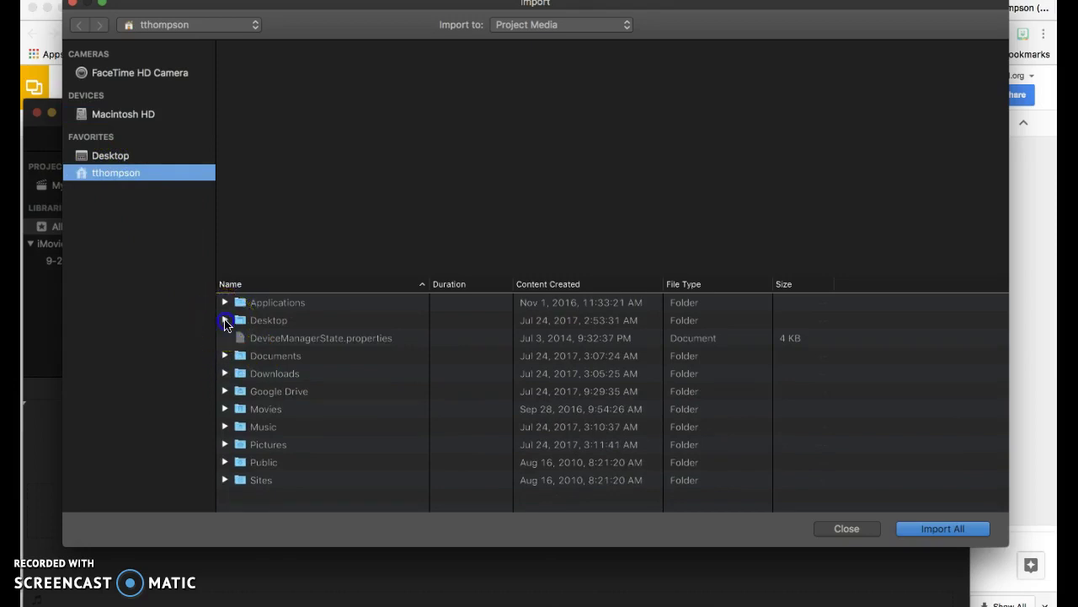
left_click(225, 321)
left_click(295, 338)
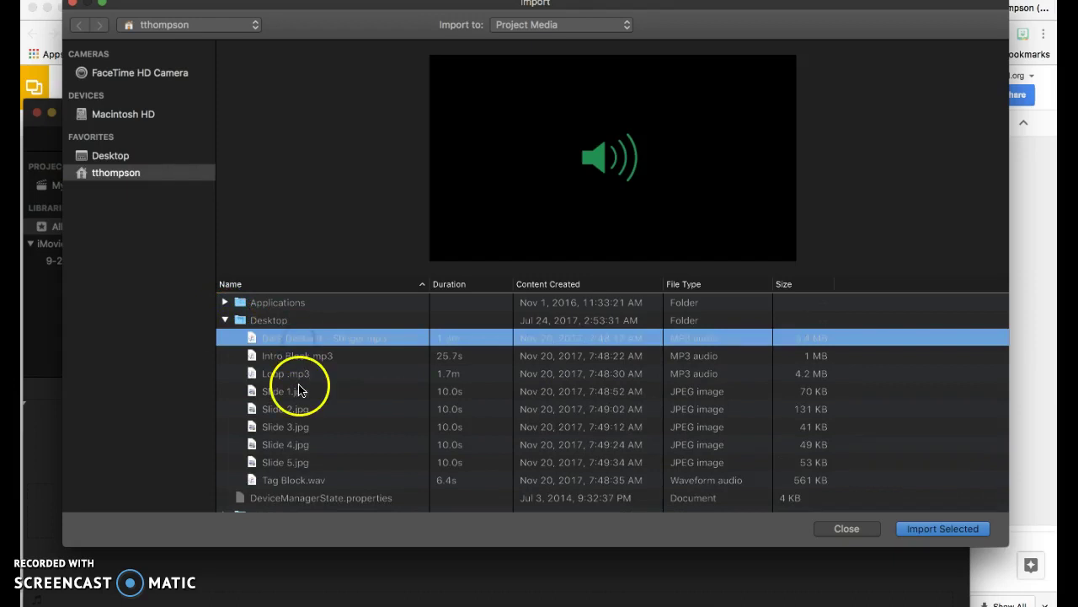
left_click(302, 486, "shift")
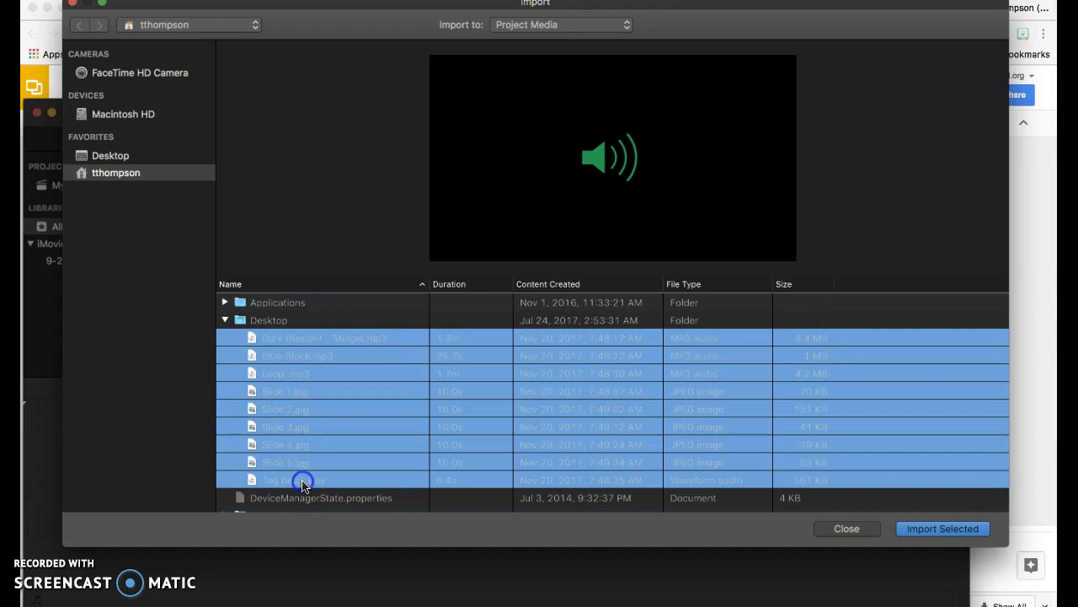
left_click(944, 529)
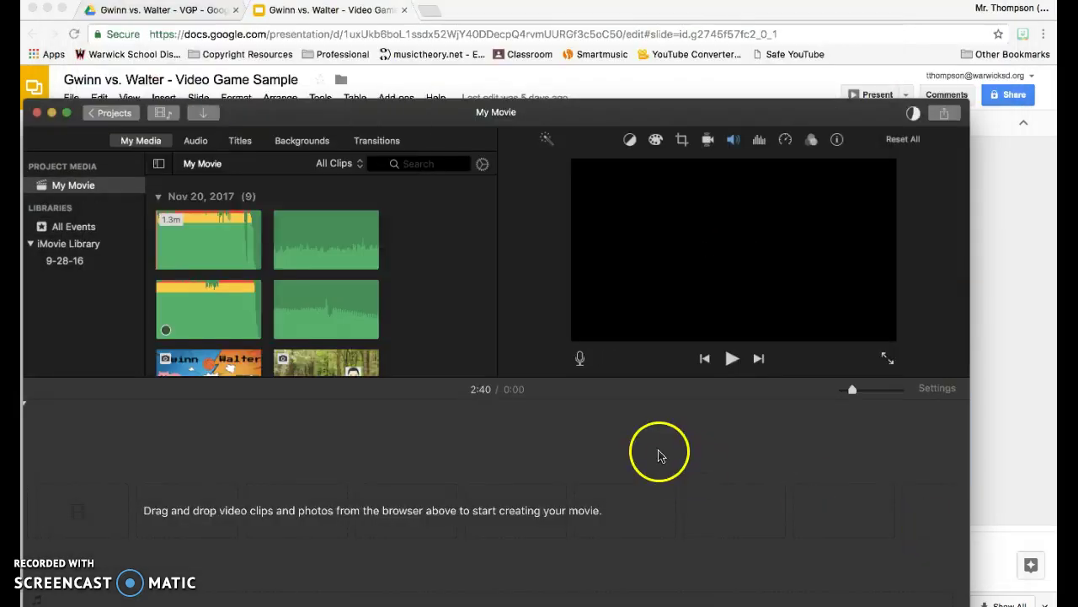
- Add the title slide image with the pig and red panda to the start of the empty timeline
scroll(414, 308, "down", 5)
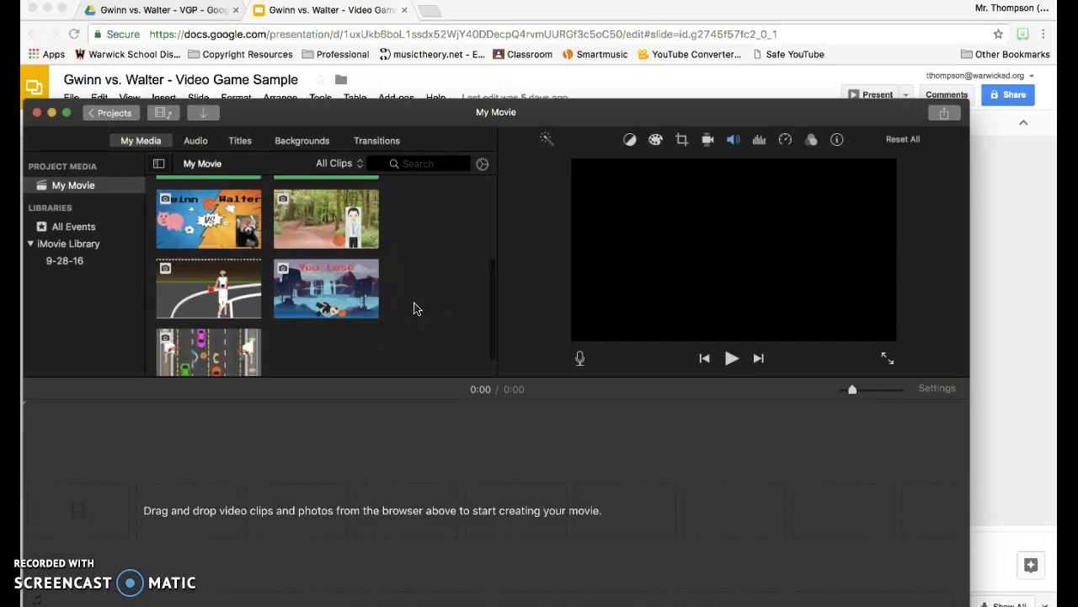
scroll(413, 309, "up", 3)
scroll(413, 309, "down", 6)
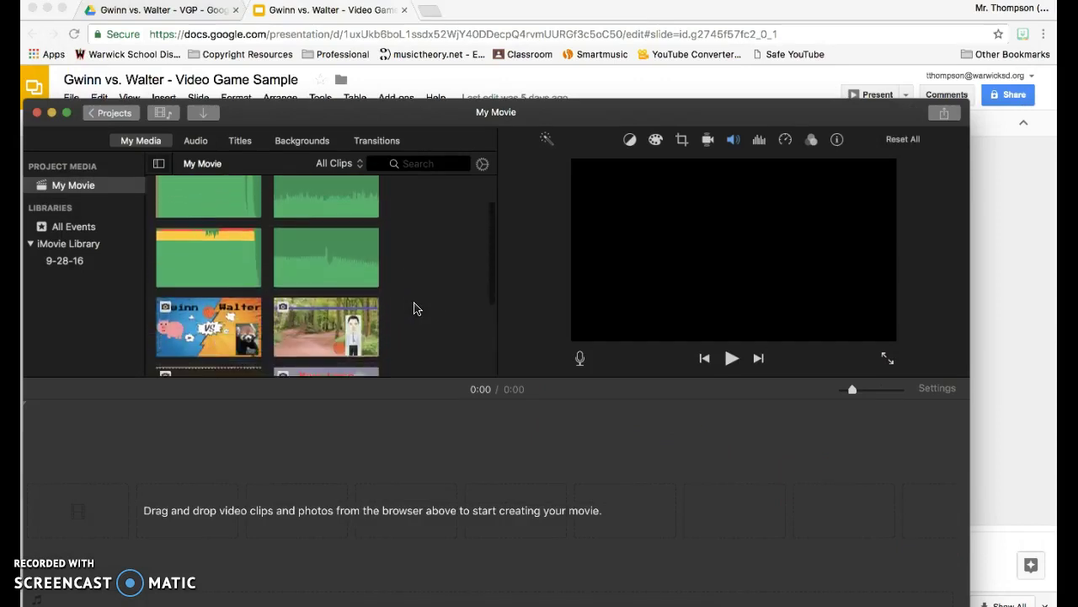
scroll(414, 308, "up", 6)
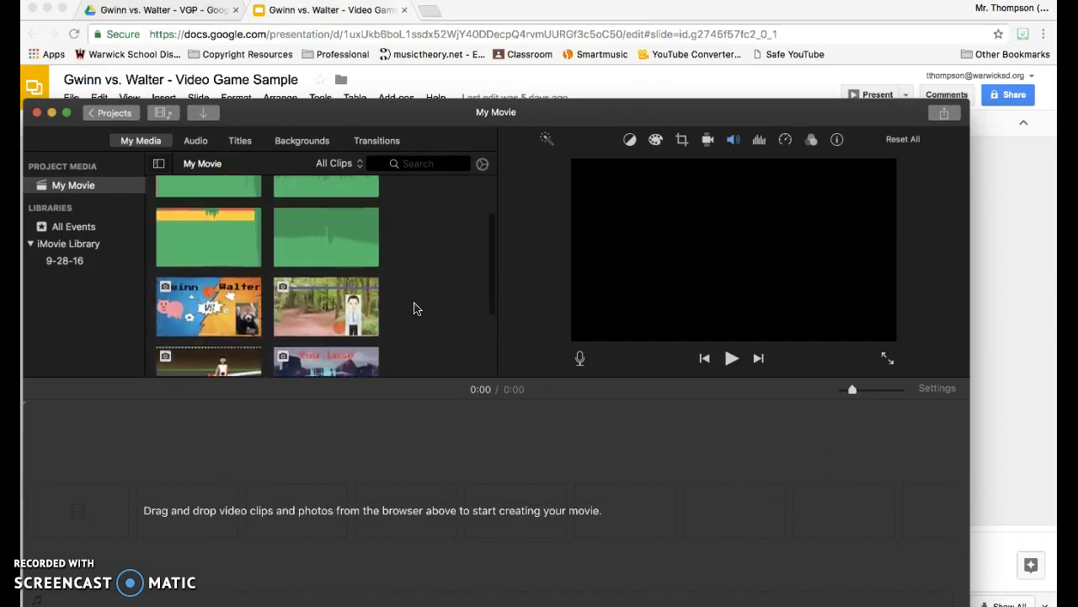
scroll(414, 308, "down", 4)
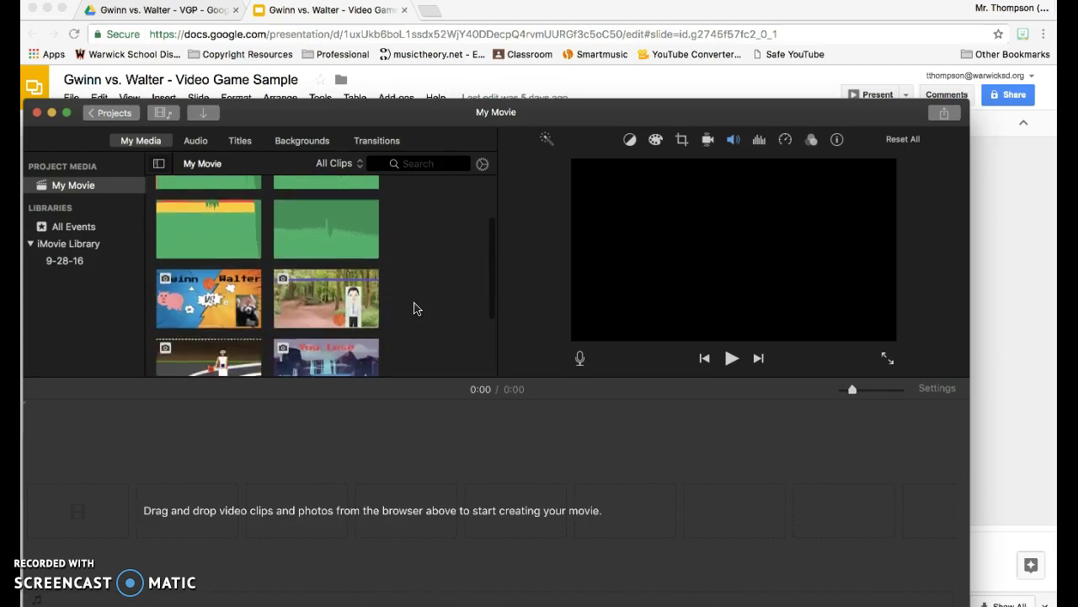
left_click(268, 281)
left_click_drag(213, 264, 56, 512)
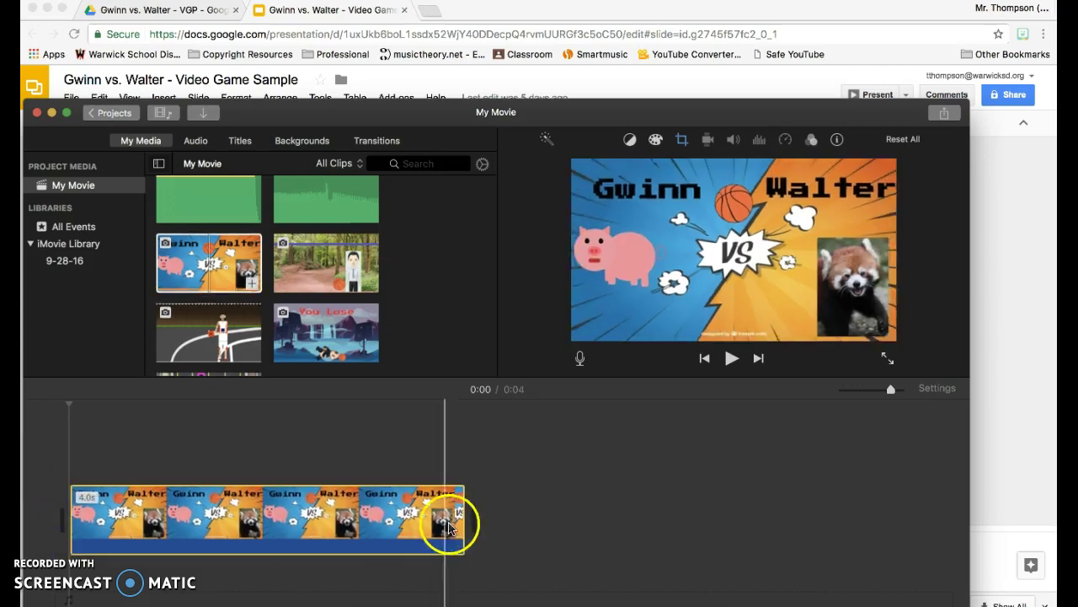
- Preview the Intro Block audio clip and place it beneath the title image at the start of the timeline
scroll(234, 252, "up", 4)
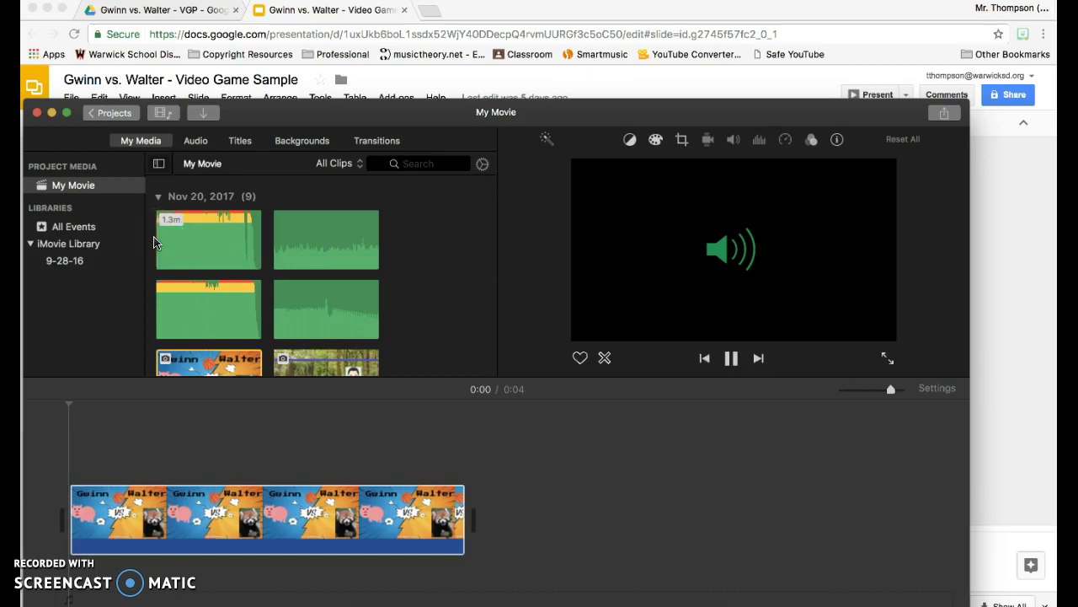
left_click(295, 241)
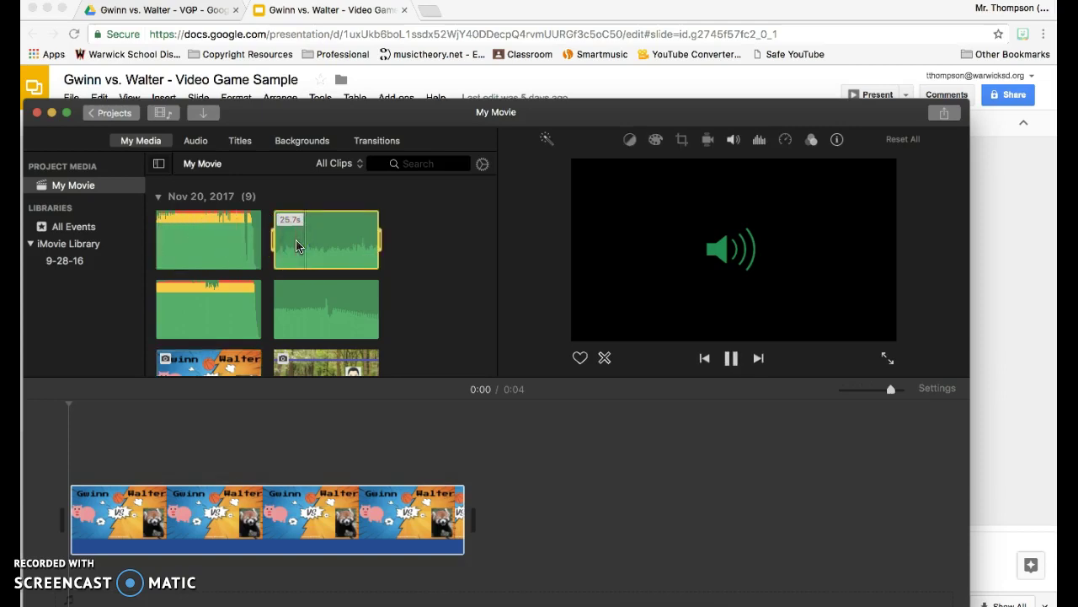
left_click(321, 224)
left_click(291, 226)
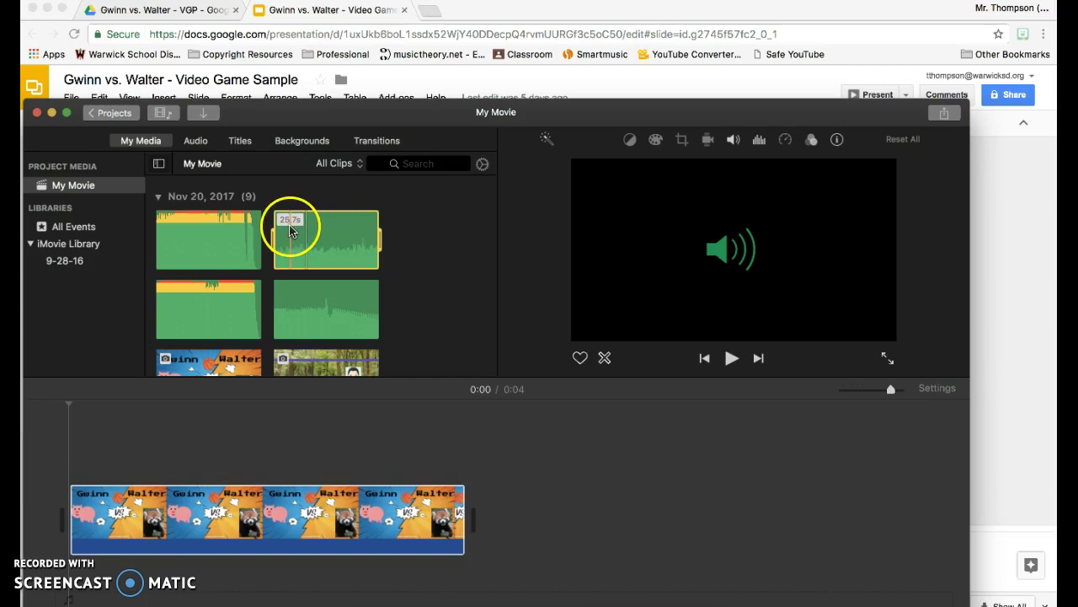
left_click_drag(295, 229, 72, 590)
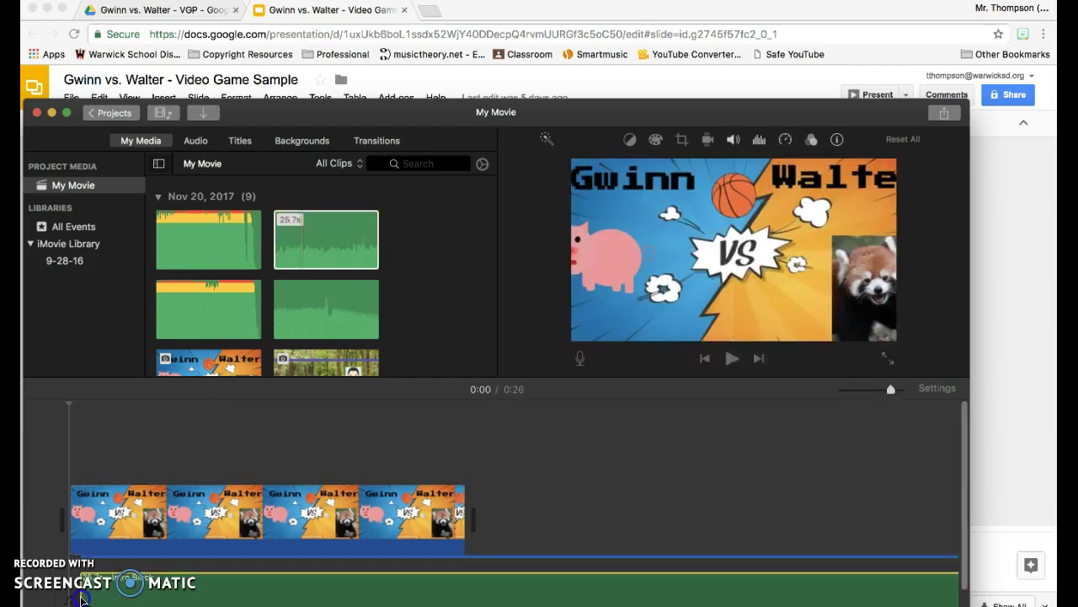
- Trim the end of the Intro Block audio clip in the timeline to about 7 seconds
left_click_drag(436, 465, 582, 429)
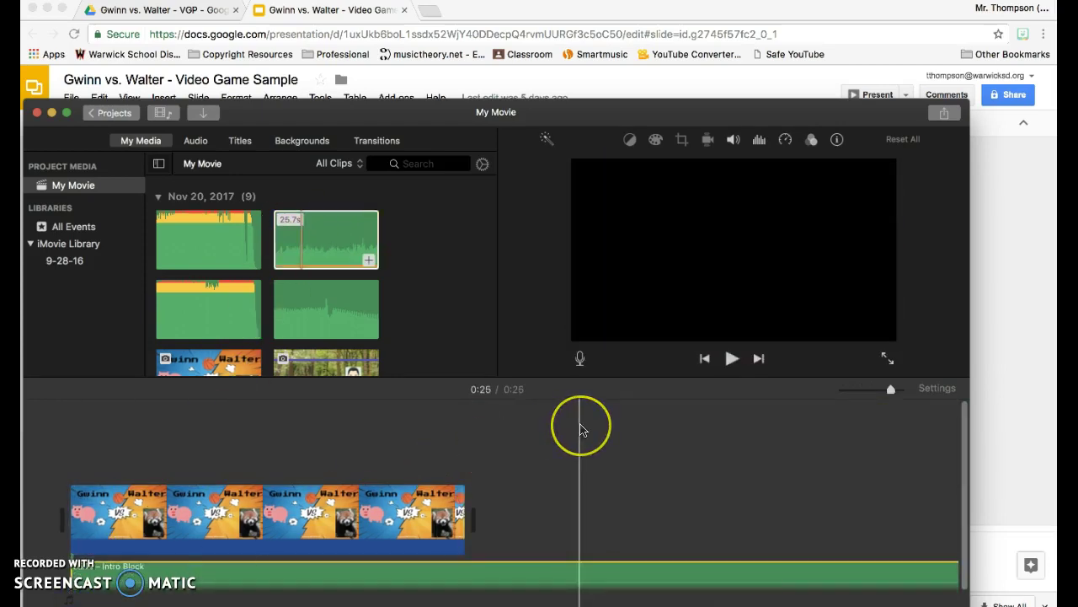
scroll(580, 429, "right", 10)
left_click(911, 394)
scroll(866, 457, "right", 10)
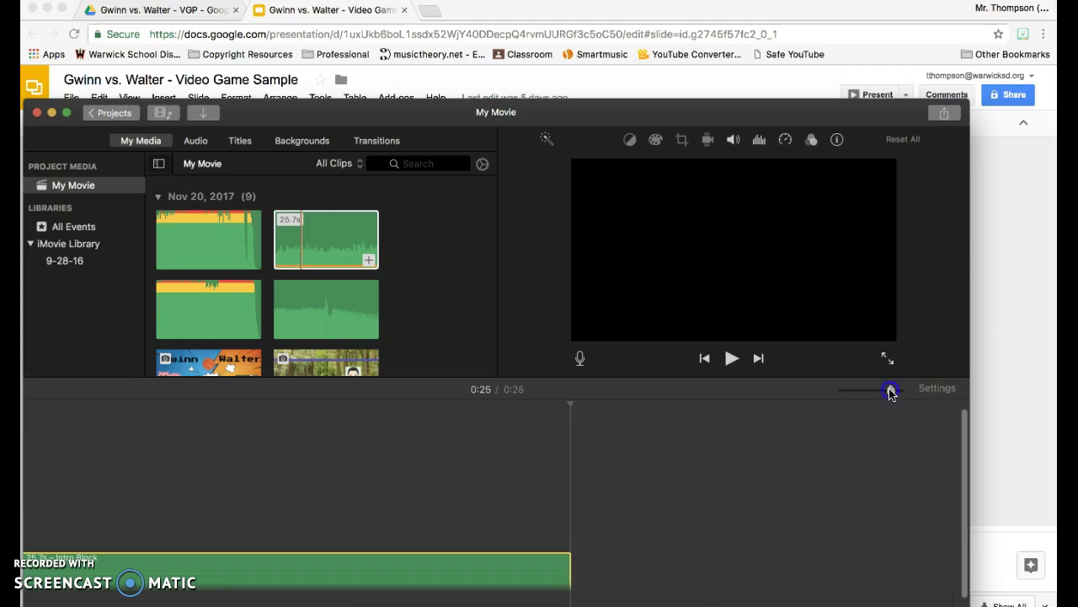
left_click_drag(880, 393, 862, 390)
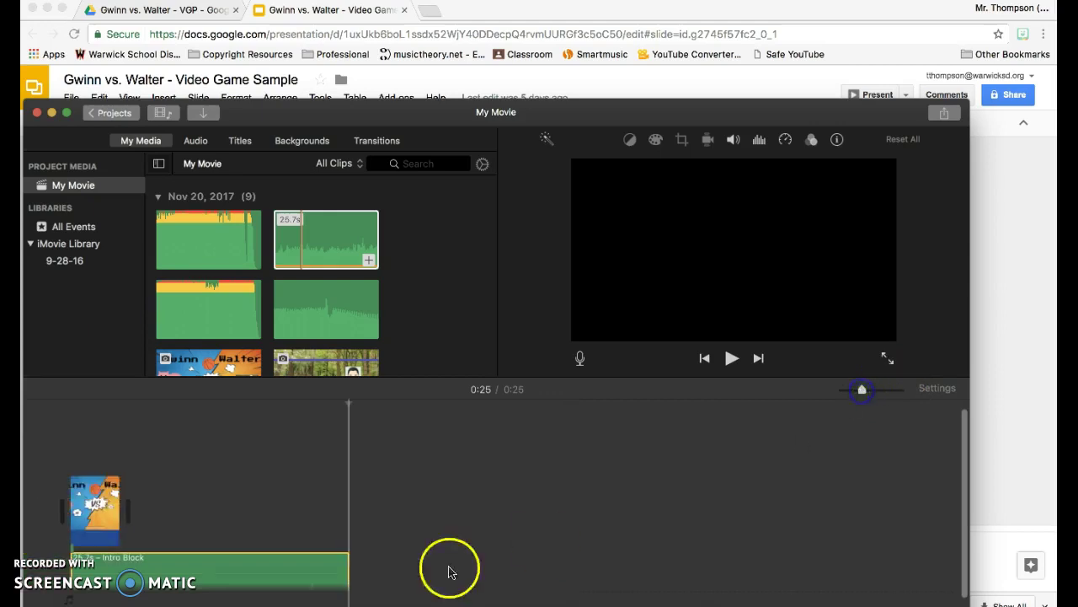
left_click_drag(344, 561, 160, 562)
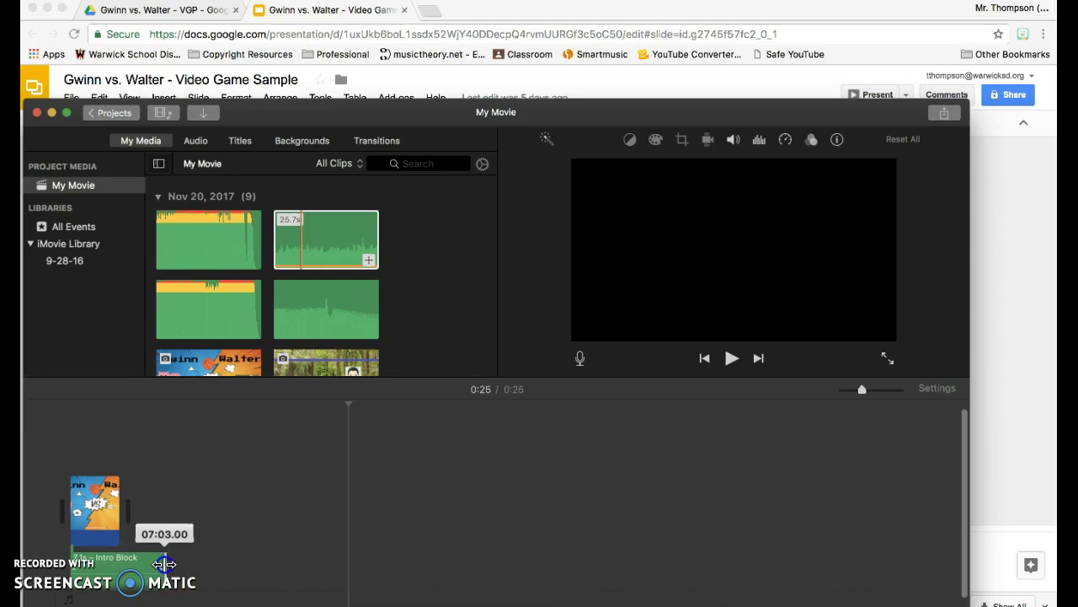
- Extend the title image to about 7.1 seconds to match the Intro Block audio and play back the opening
left_click_drag(120, 513, 150, 502)
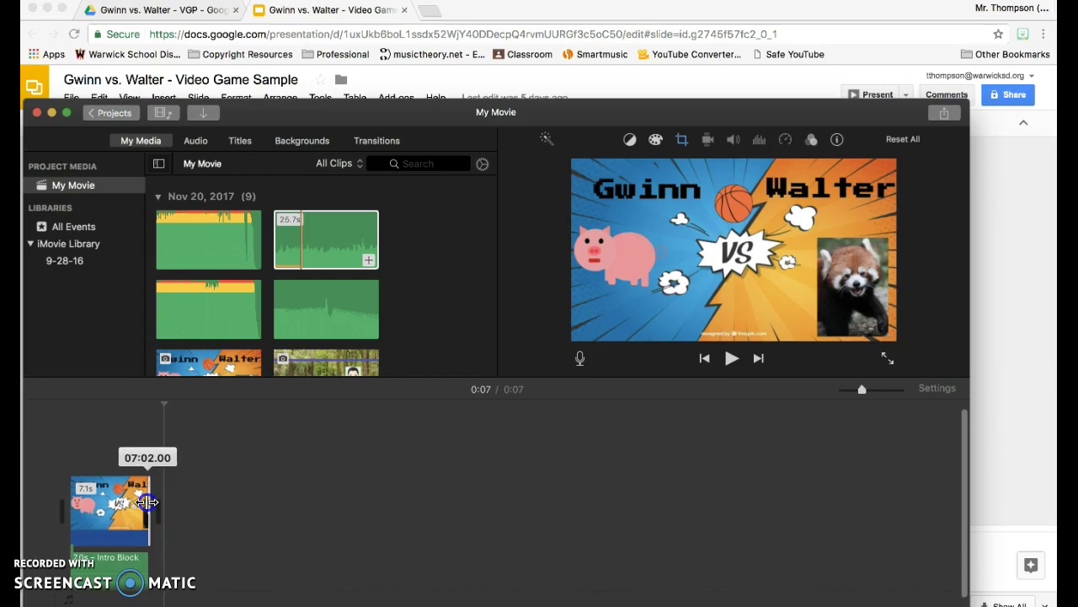
left_click_drag(148, 502, 147, 502)
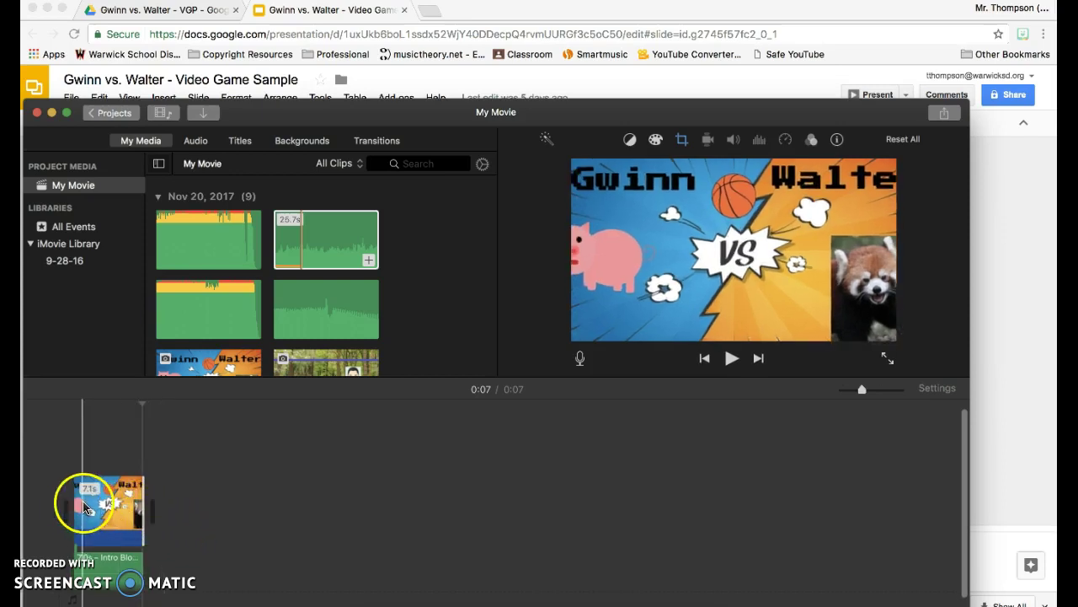
key("space")
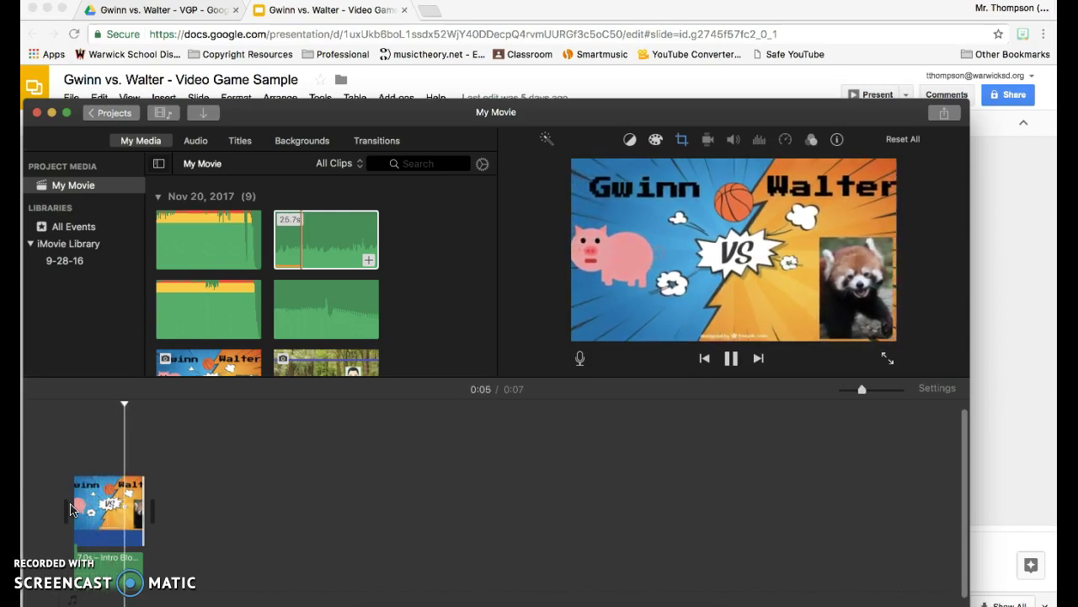
left_click(169, 481)
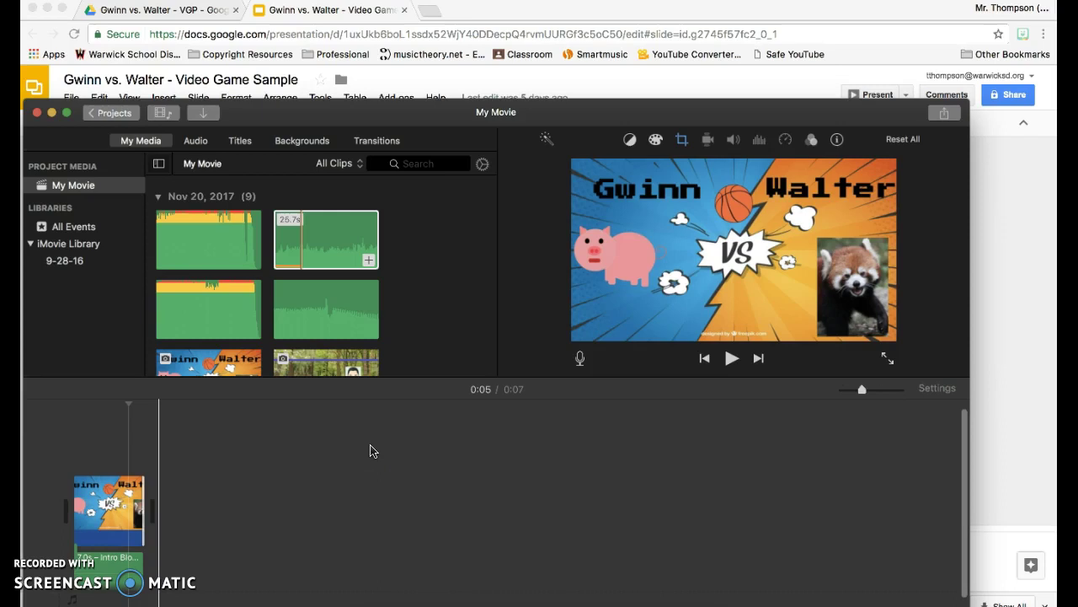
- Add the forest path slide image with the man and basketball to the timeline after the title image
left_click(91, 523)
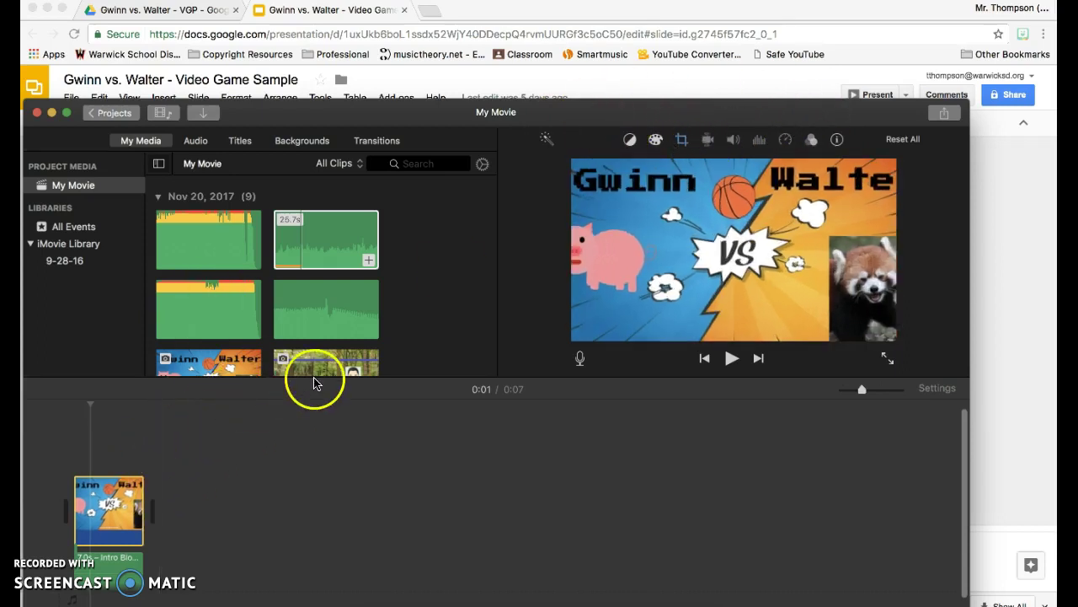
scroll(307, 329, "down", 5)
left_click_drag(308, 248, 251, 517)
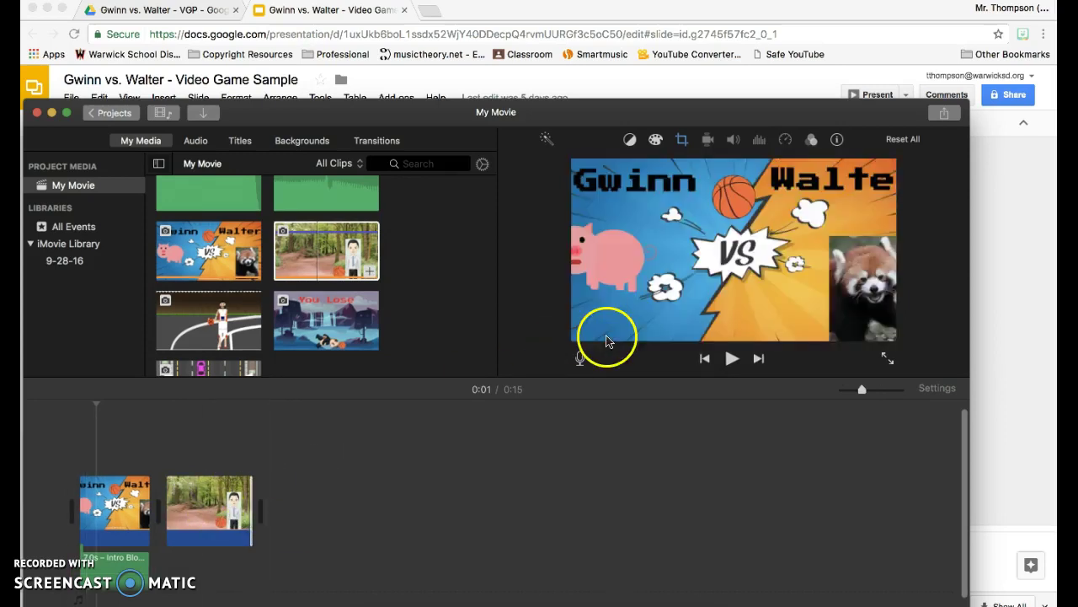
- Overlay the Upper title on the forest image clip with the text "Dribble Around the Trees for an increase in dribbling skill!"
left_click(181, 510)
left_click(239, 142)
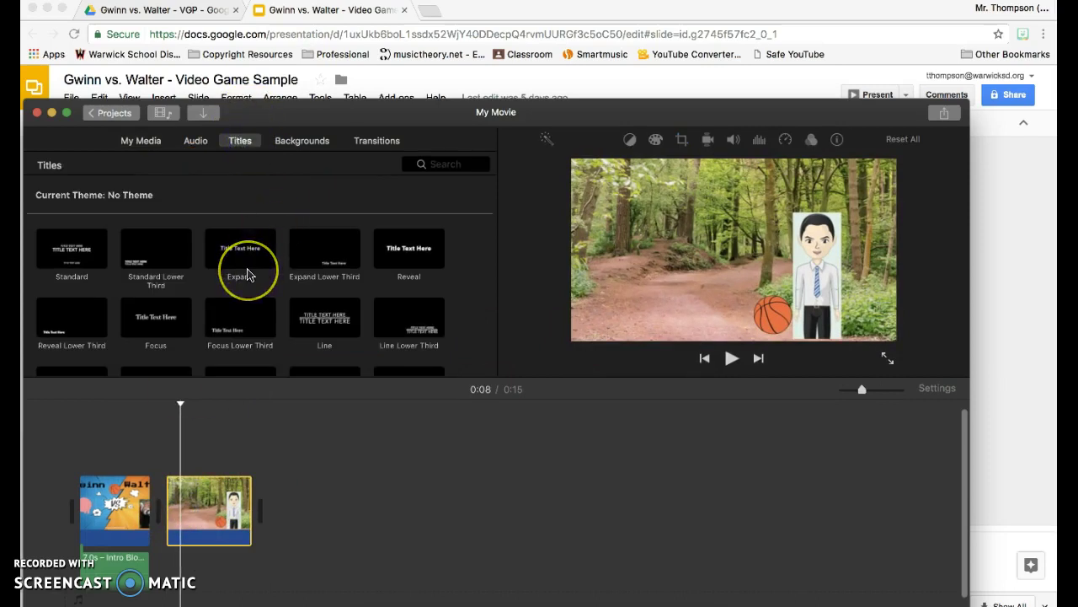
scroll(247, 274, "down", 2)
scroll(246, 274, "down", 5)
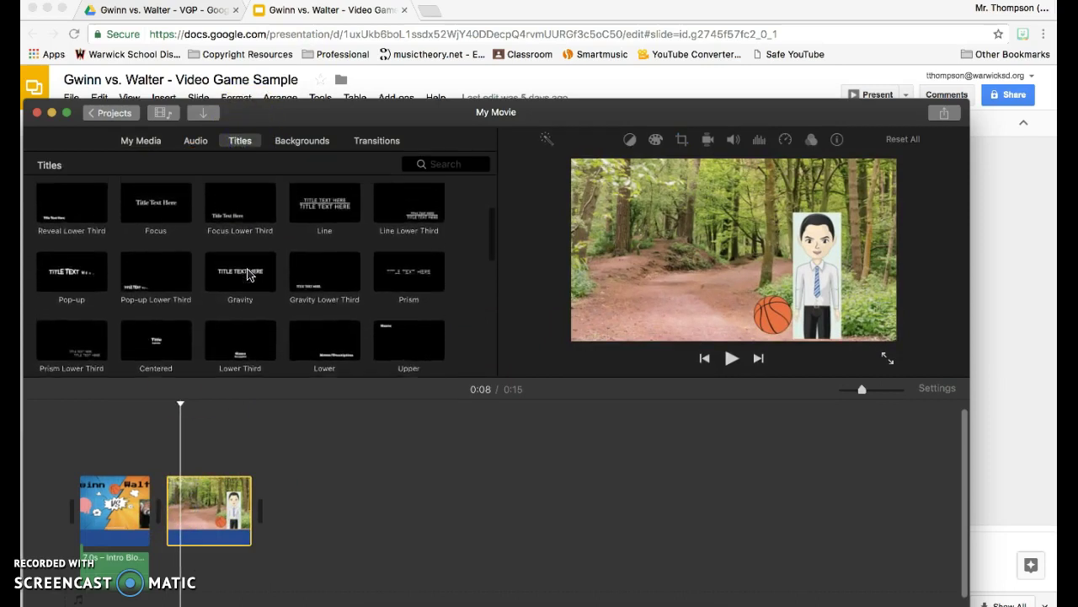
left_click(403, 247)
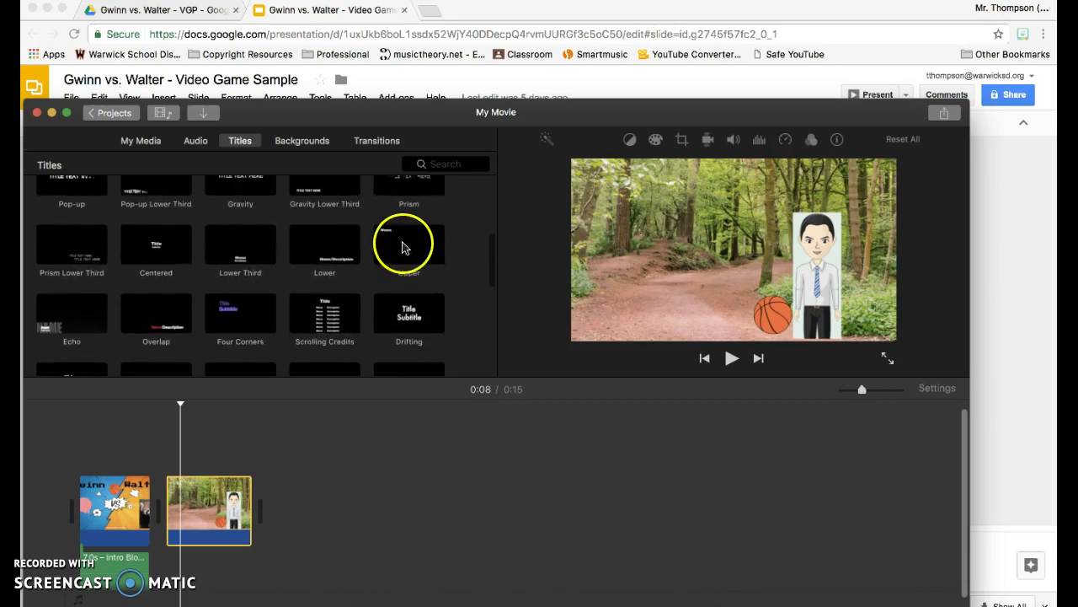
left_click_drag(402, 247, 175, 493)
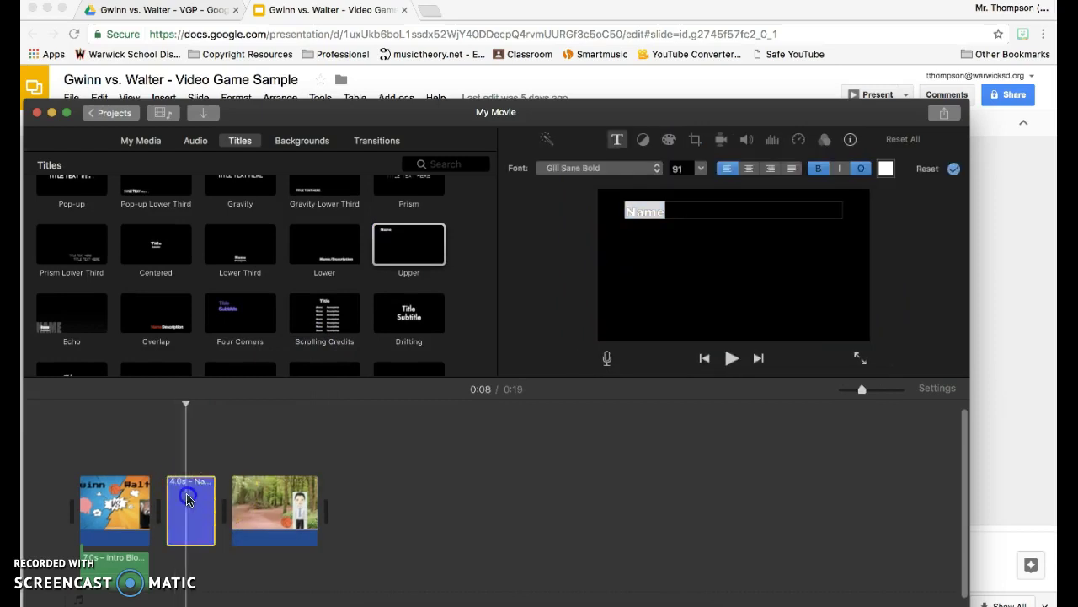
key("Delete")
left_click(412, 245)
left_click_drag(412, 245, 204, 489)
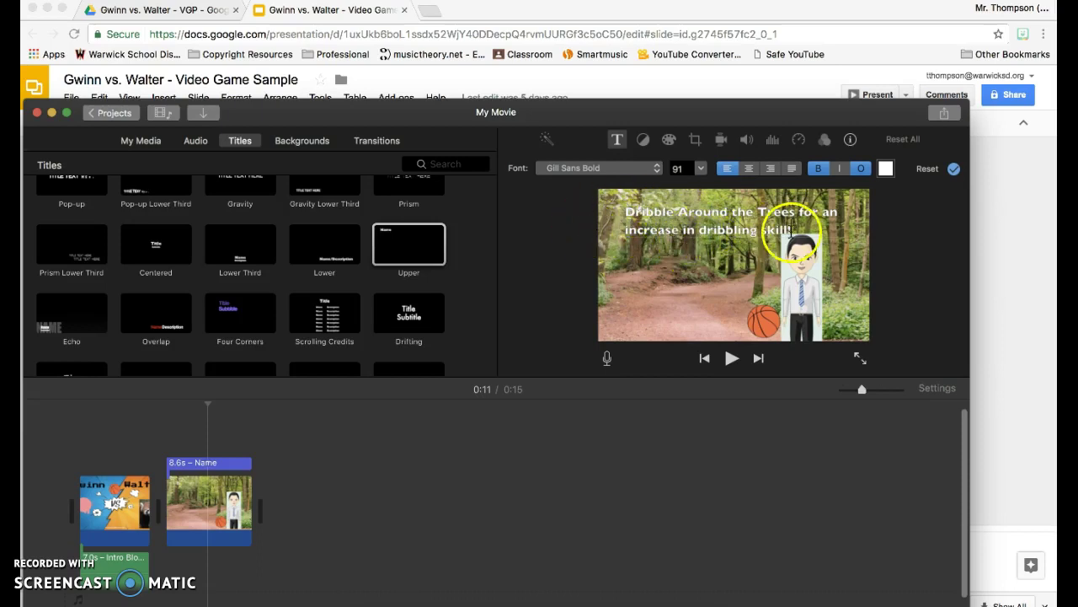
- Replace the overlaid title's text with "Dribble around the trees!", apply it, and play back the forest clip
left_click_drag(797, 229, 618, 217)
left_click(674, 169)
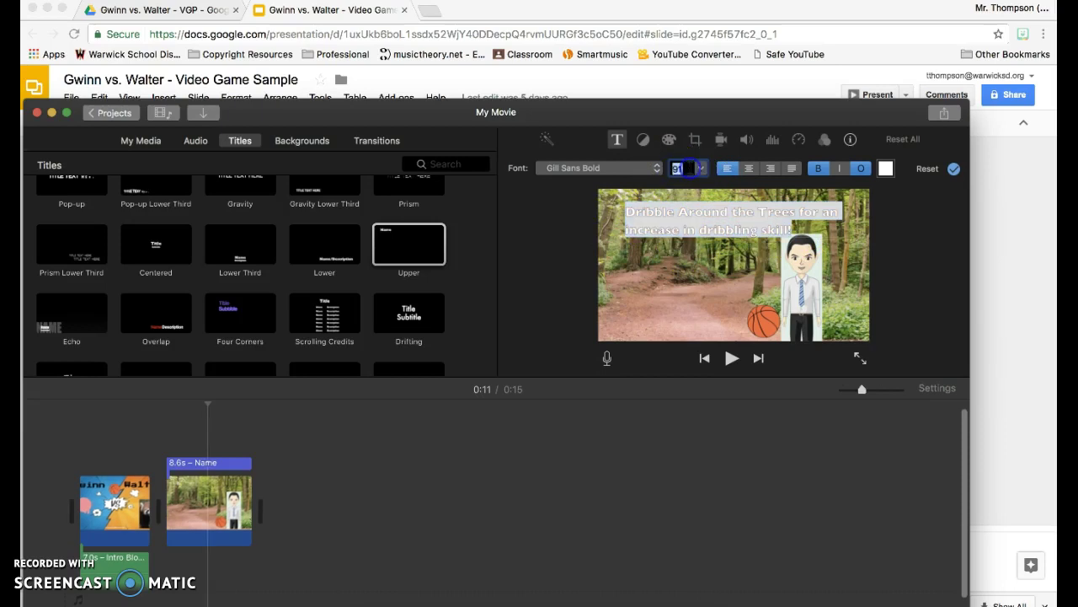
key("Return")
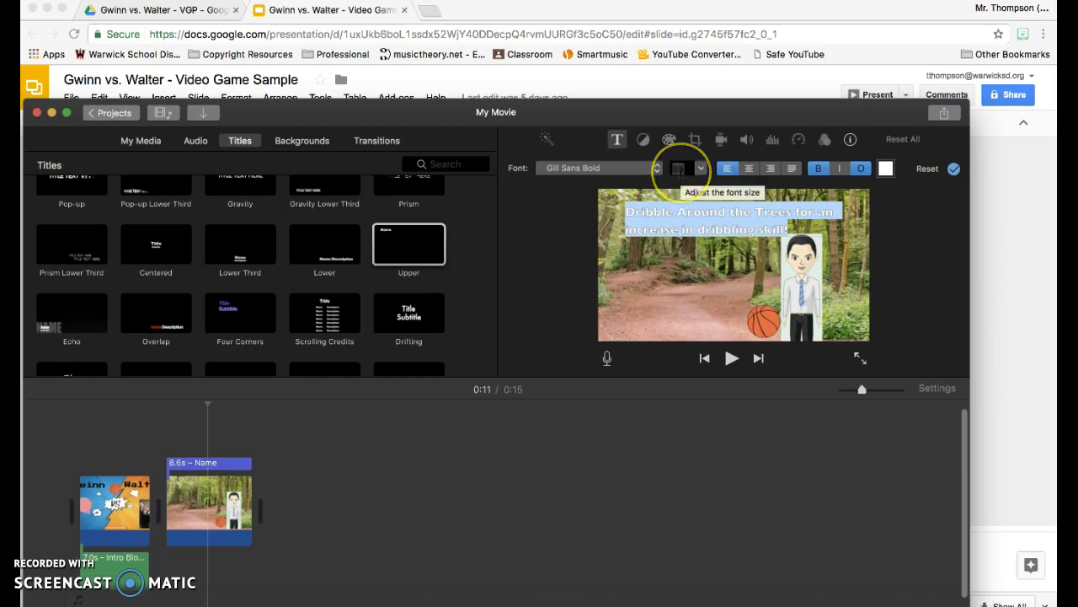
type("80")
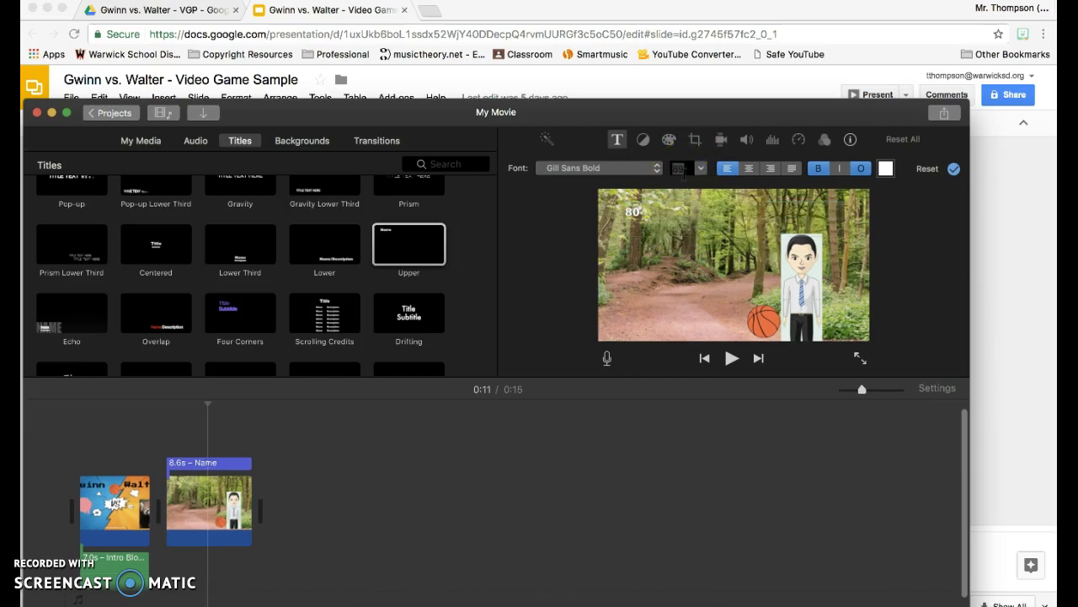
double_click(684, 169)
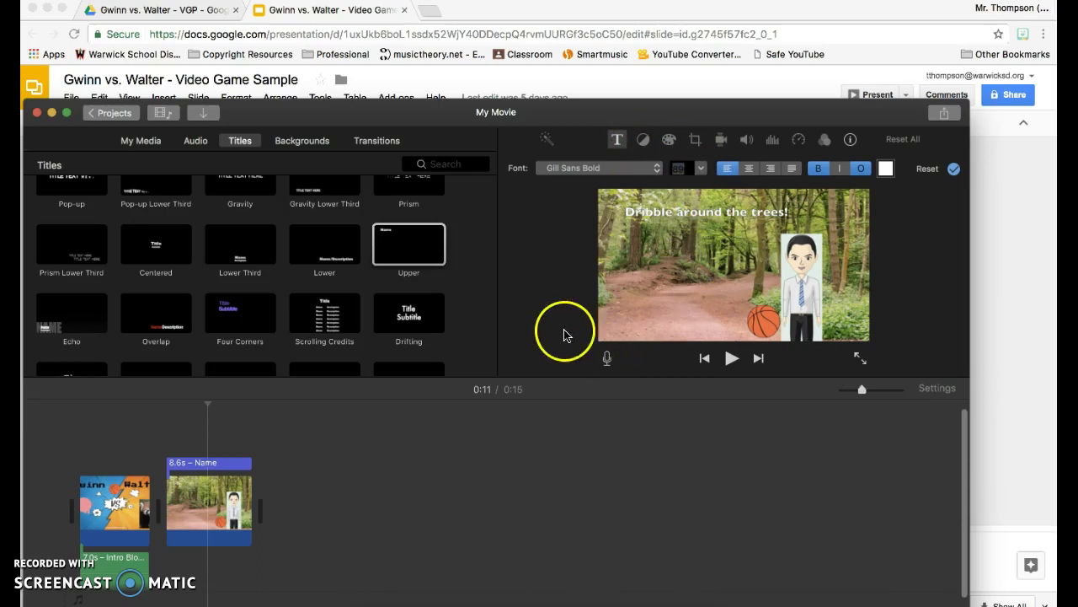
left_click(569, 294)
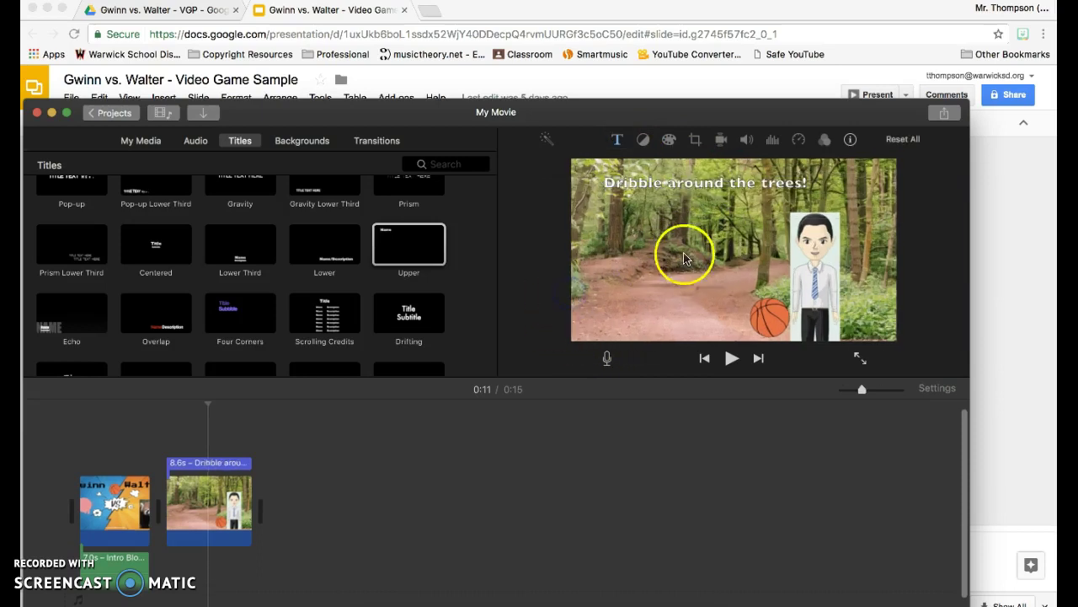
key("space")
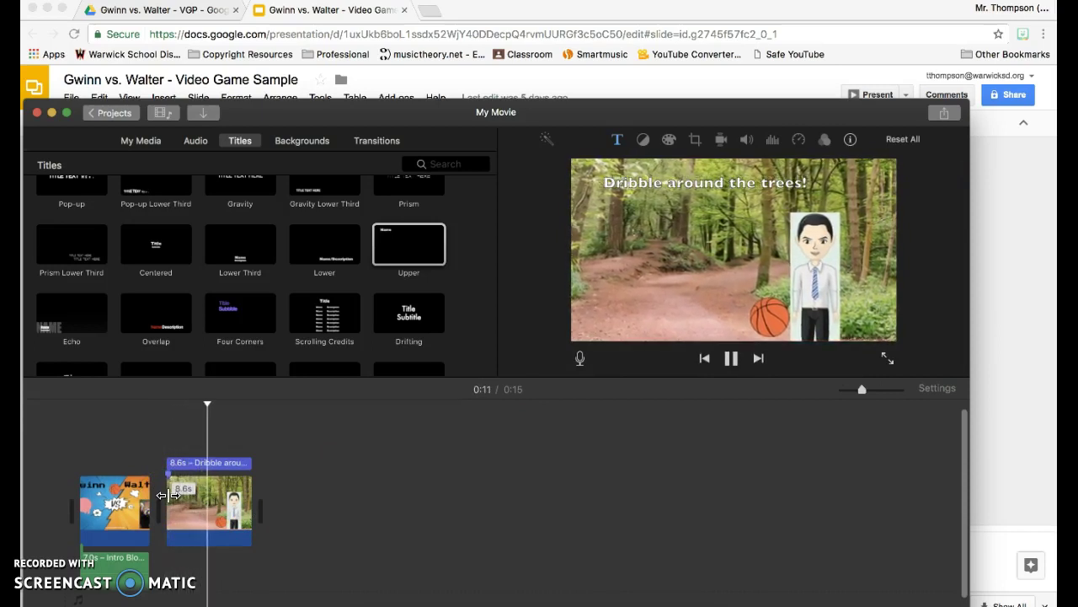
left_click(156, 497)
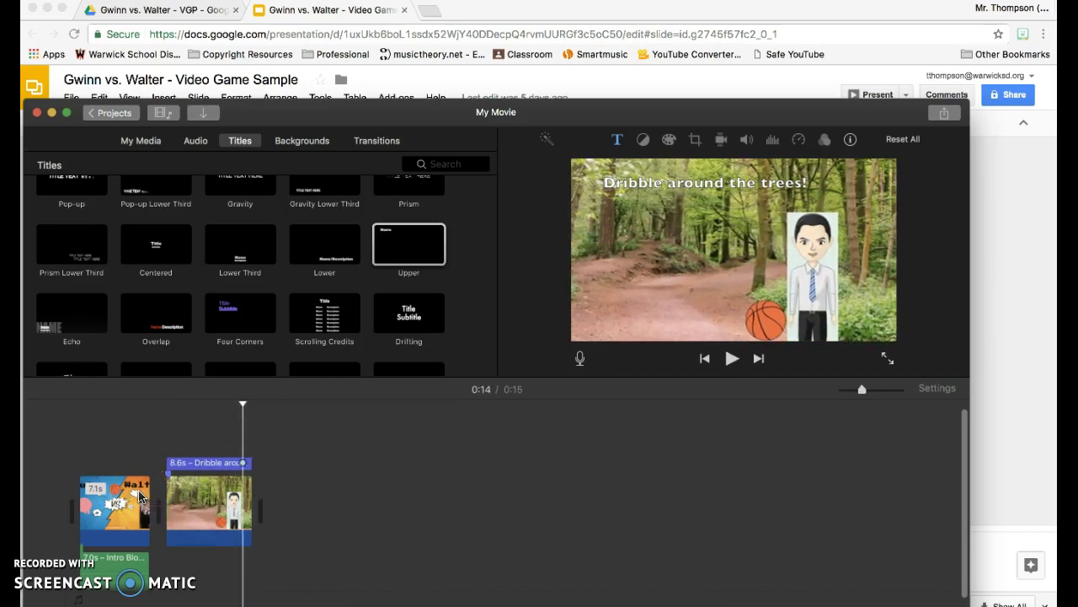
- Add the Scrolling Credits title as a separate clip after the forest image at the end of the timeline
left_click(296, 441)
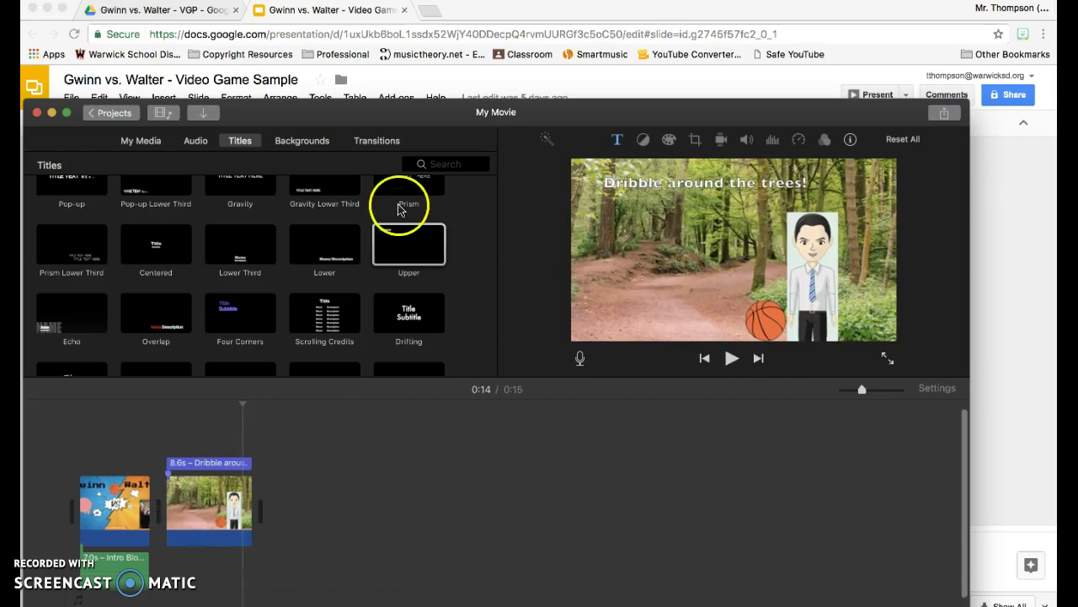
left_click_drag(329, 308, 304, 524)
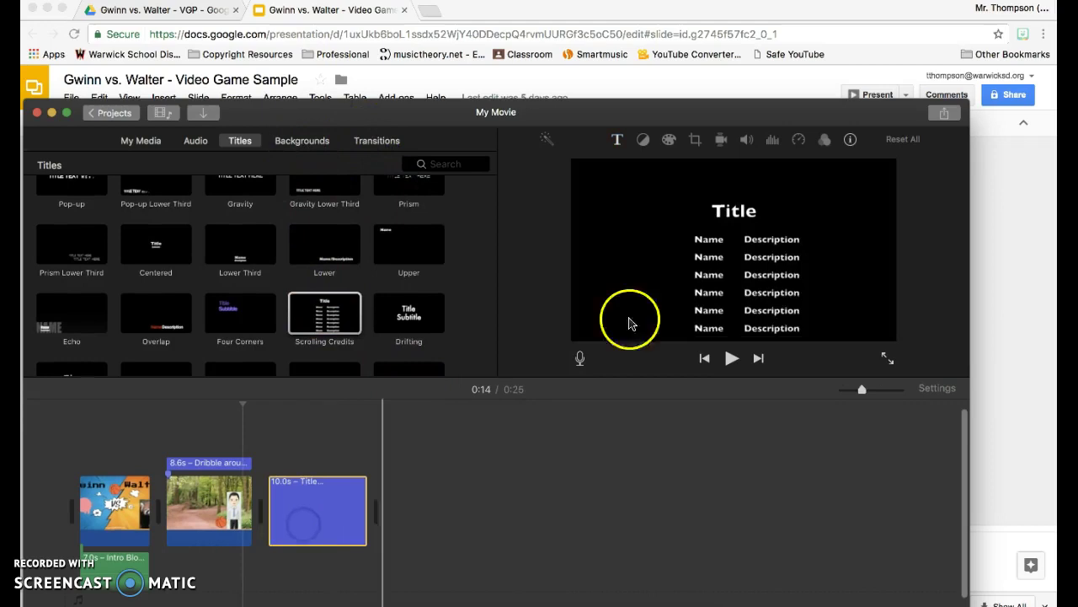